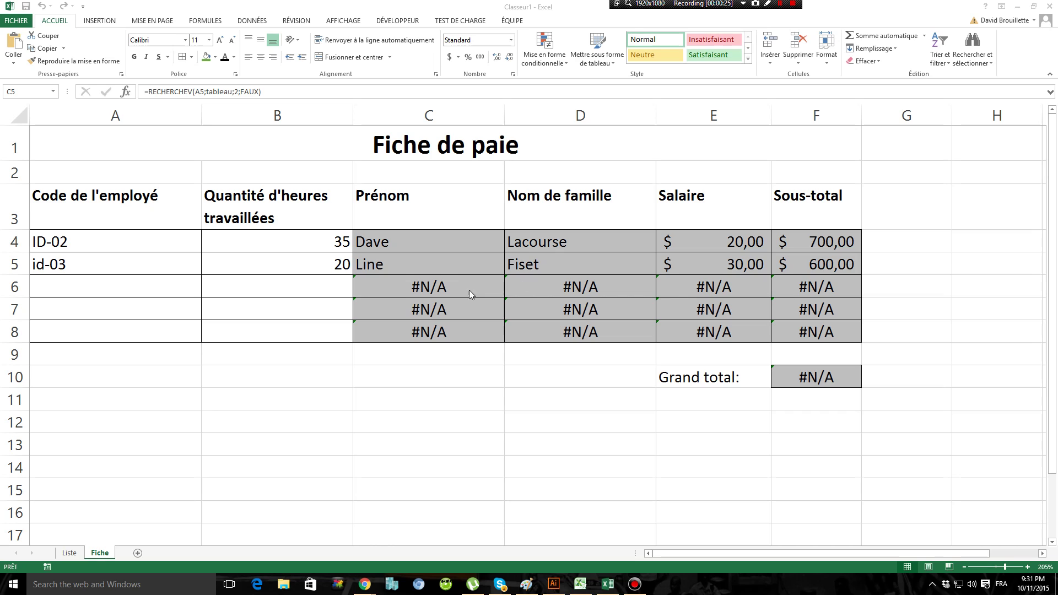
Examine the error cells C6:F8 and the RECHERCHEV arguments of the Prénom formula in C5.
{"action": "left_click", "coordinate": [429, 283]}
{"action": "left_click_drag", "start_coordinate": [512, 282], "coordinate": [791, 332]}
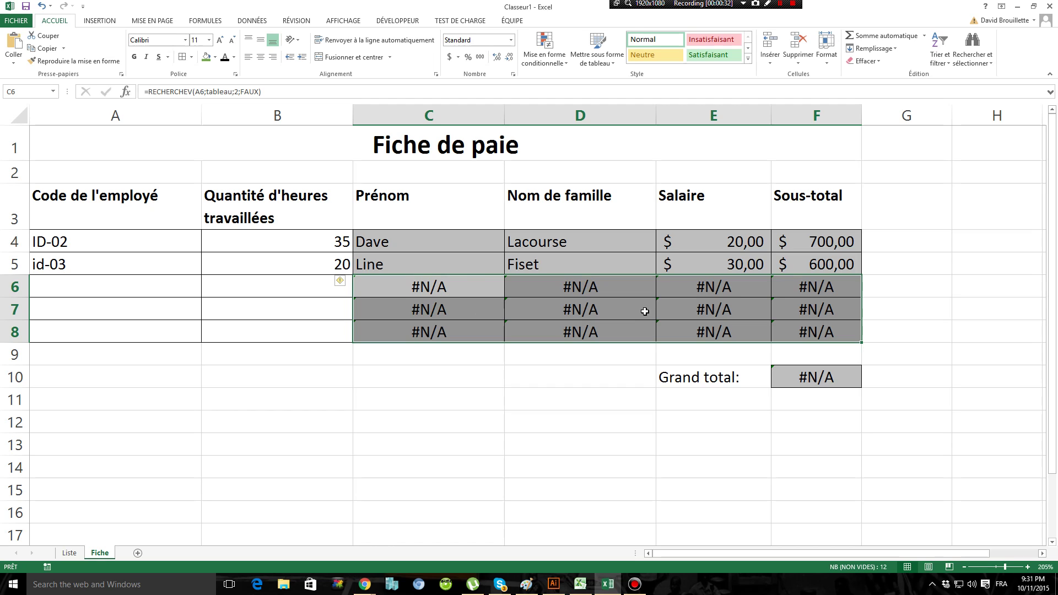
{"action": "left_click", "coordinate": [639, 292]}
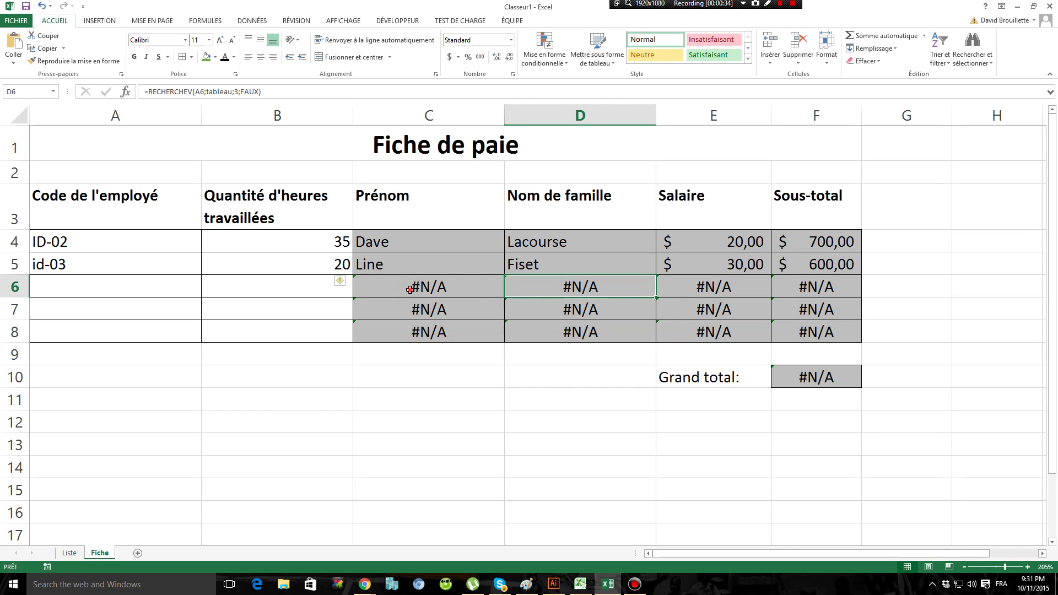
{"action": "left_click_drag", "start_coordinate": [411, 293], "coordinate": [805, 329]}
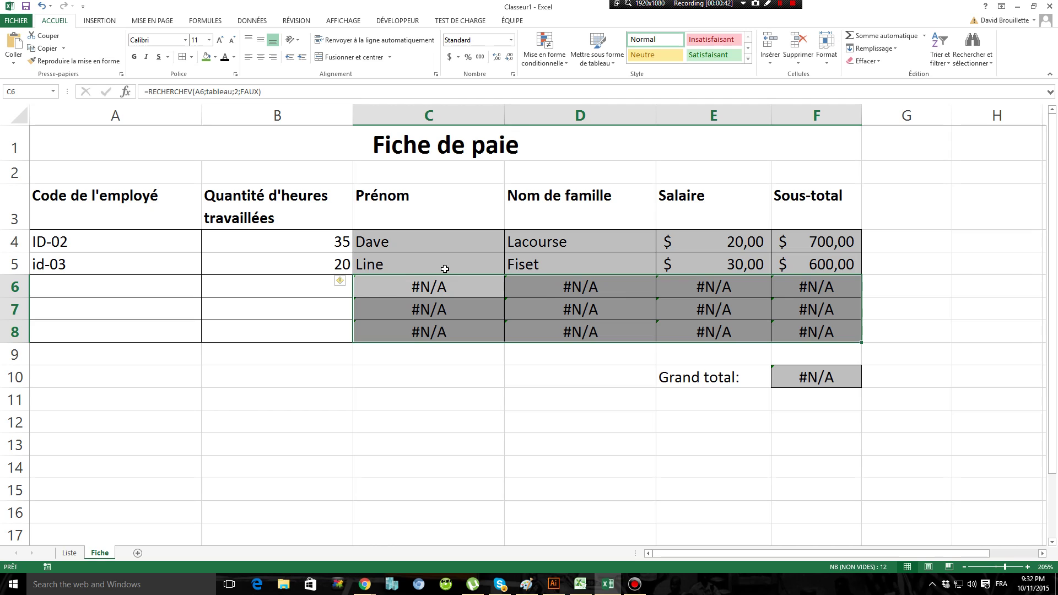
{"action": "left_click", "coordinate": [443, 269]}
{"action": "left_click", "coordinate": [125, 91]}
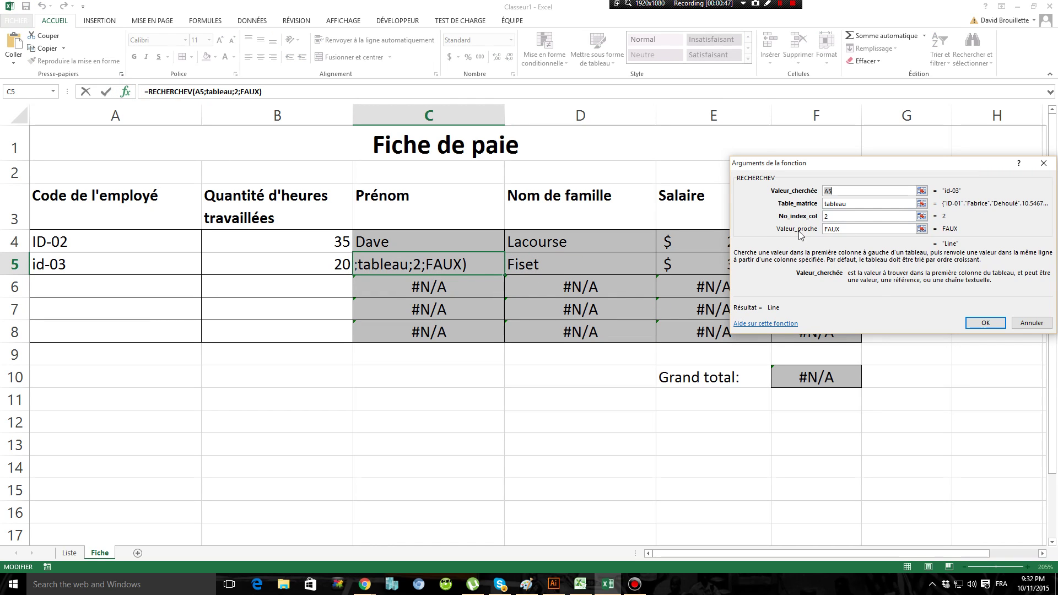
{"action": "left_click", "coordinate": [839, 232]}
{"action": "left_click", "coordinate": [831, 232]}
{"action": "left_click", "coordinate": [984, 322]}
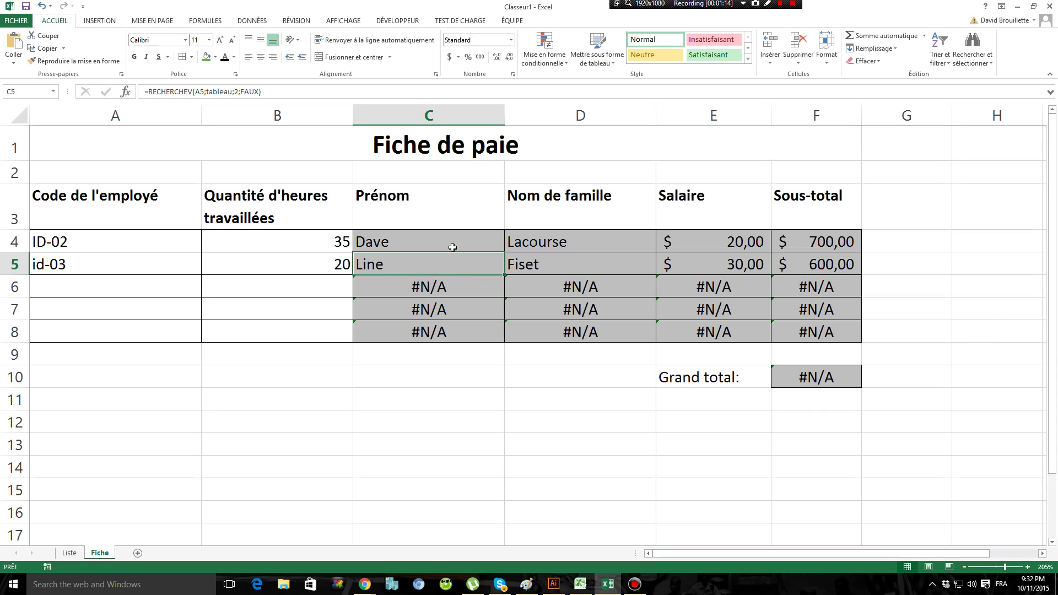
Clear the employee code in A4 and check the Prénom formula in C4.
{"action": "left_click", "coordinate": [112, 249]}
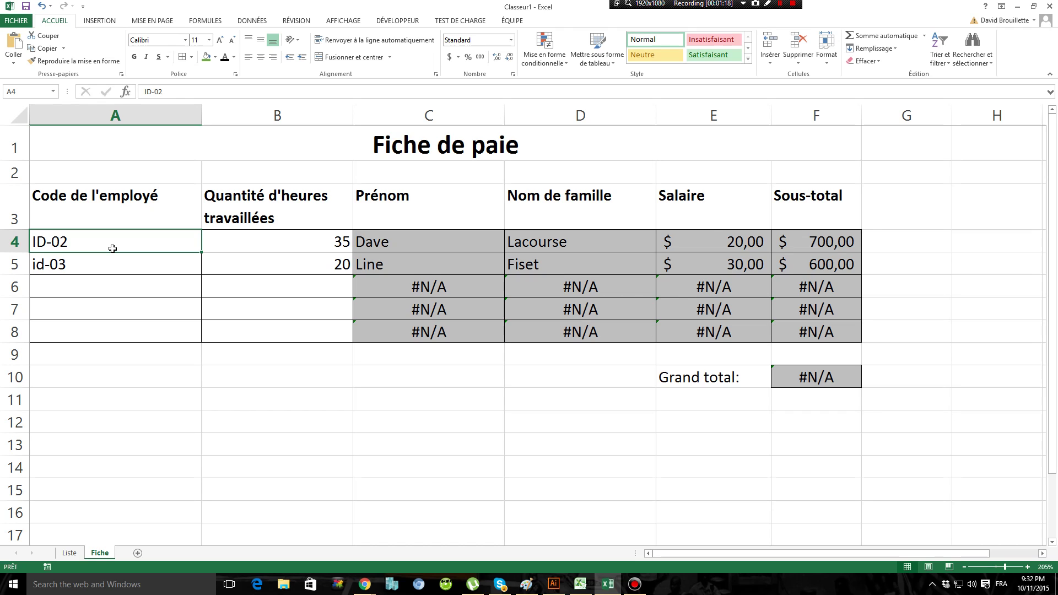
{"action": "key", "text": "Delete"}
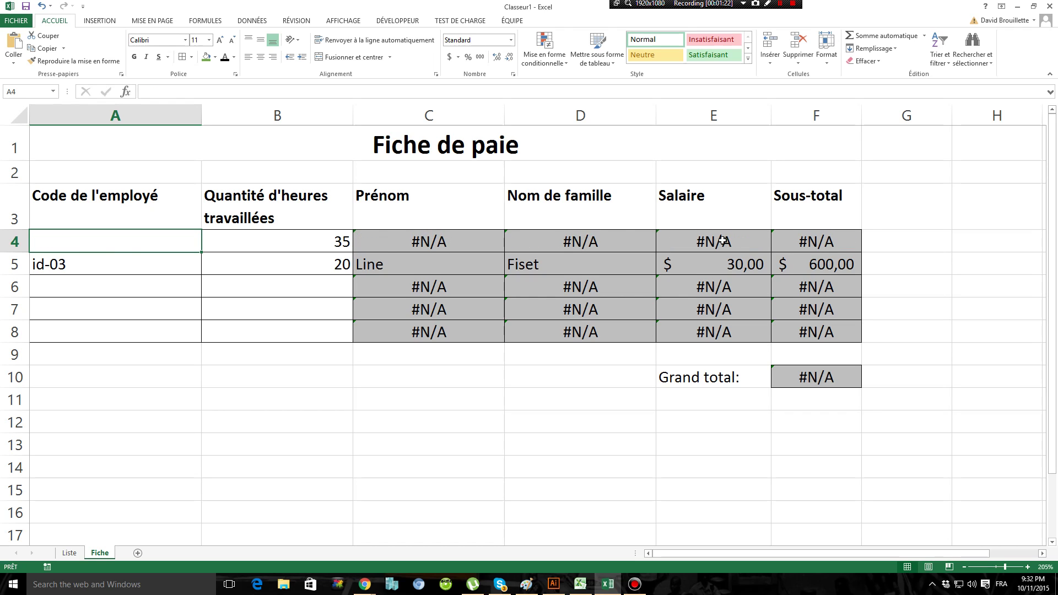
{"action": "left_click", "coordinate": [416, 241]}
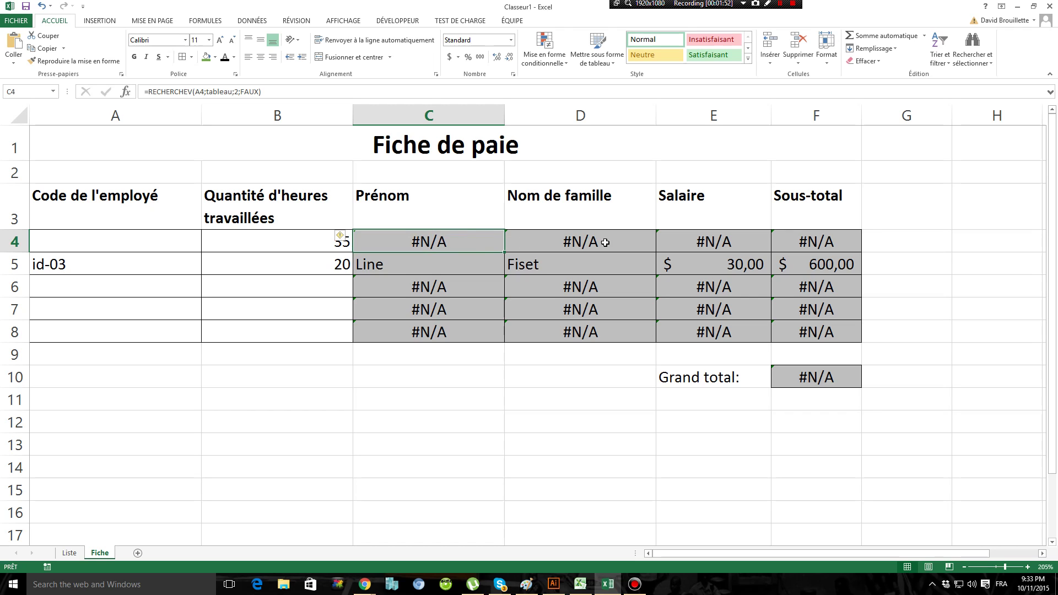
Cut the RECHERCHEV expression out of the formula in C4, keeping only the equals sign.
{"action": "double_click", "coordinate": [426, 240]}
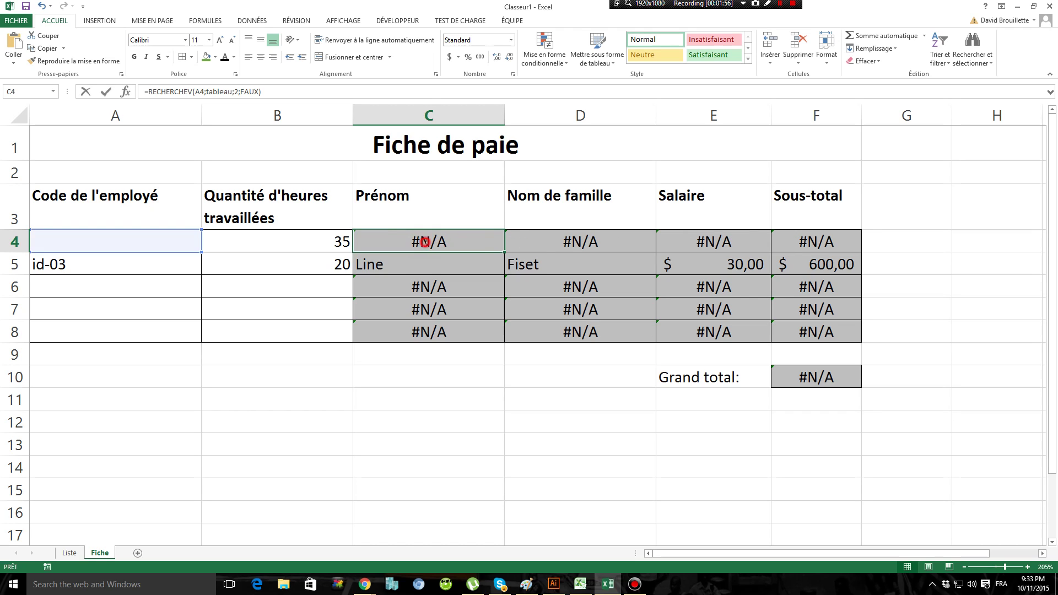
{"action": "left_click_drag", "start_coordinate": [364, 241], "coordinate": [597, 241]}
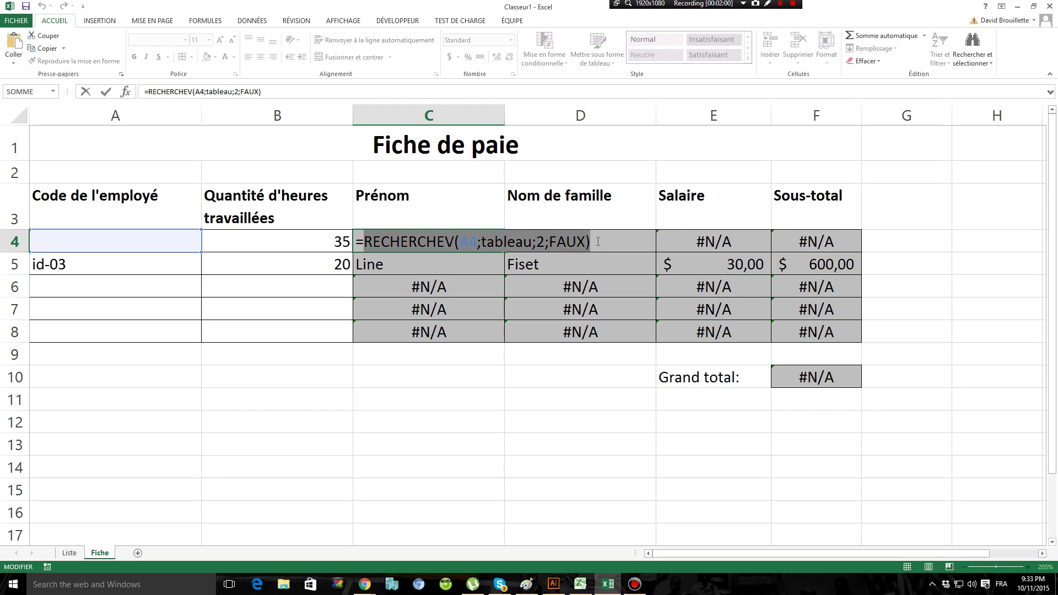
{"action": "left_click_drag", "start_coordinate": [598, 241], "coordinate": [364, 242]}
{"action": "left_click", "coordinate": [65, 49]}
{"action": "left_click", "coordinate": [66, 61]}
{"action": "left_click", "coordinate": [44, 37]}
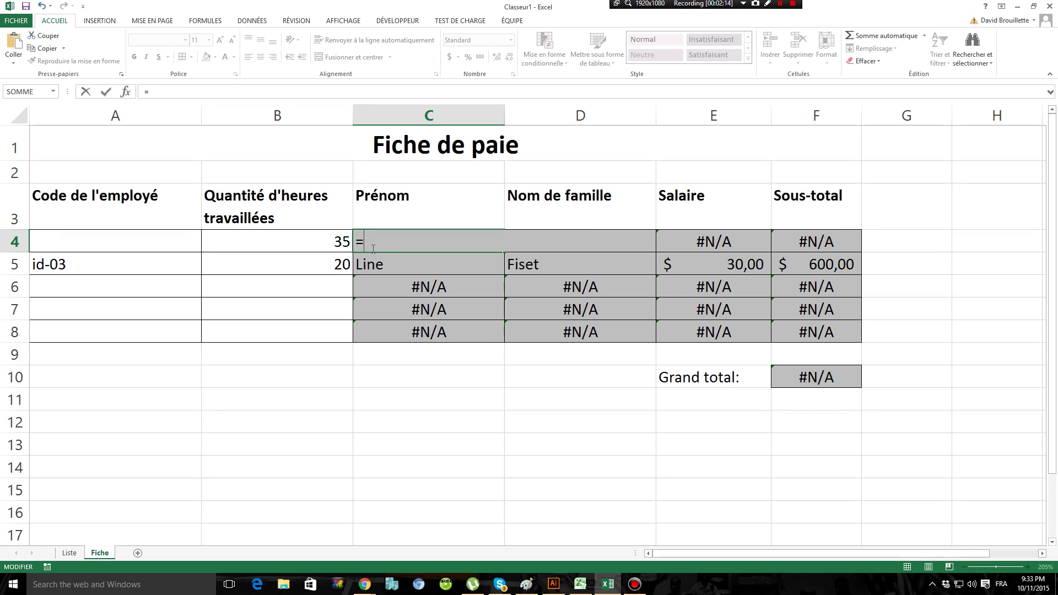
Start an SI function in C4 and set its logical test to A4="" in the function arguments.
{"action": "type", "text": "si"}
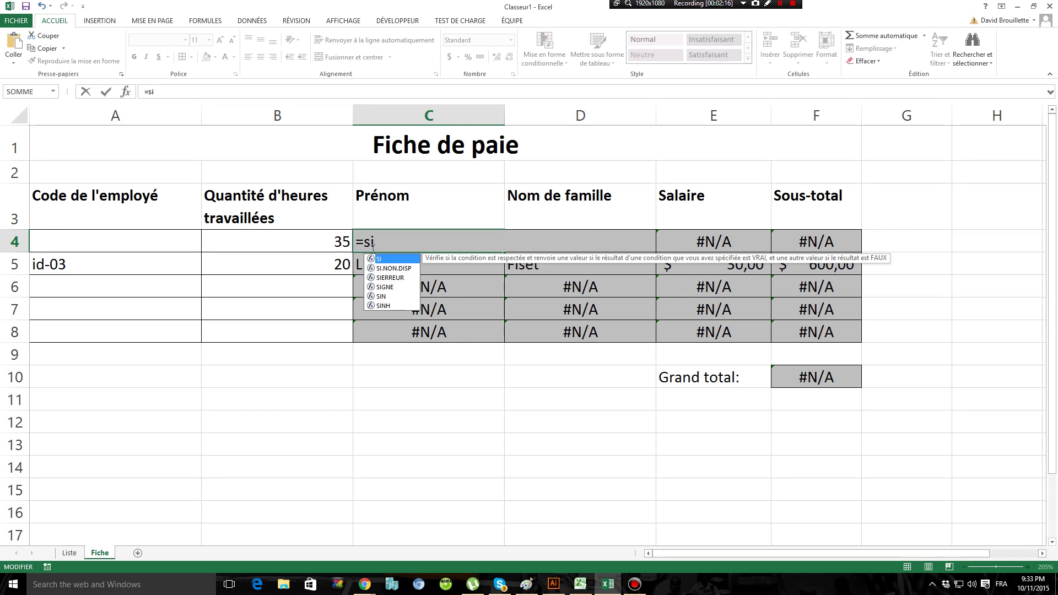
{"action": "type", "text": "("}
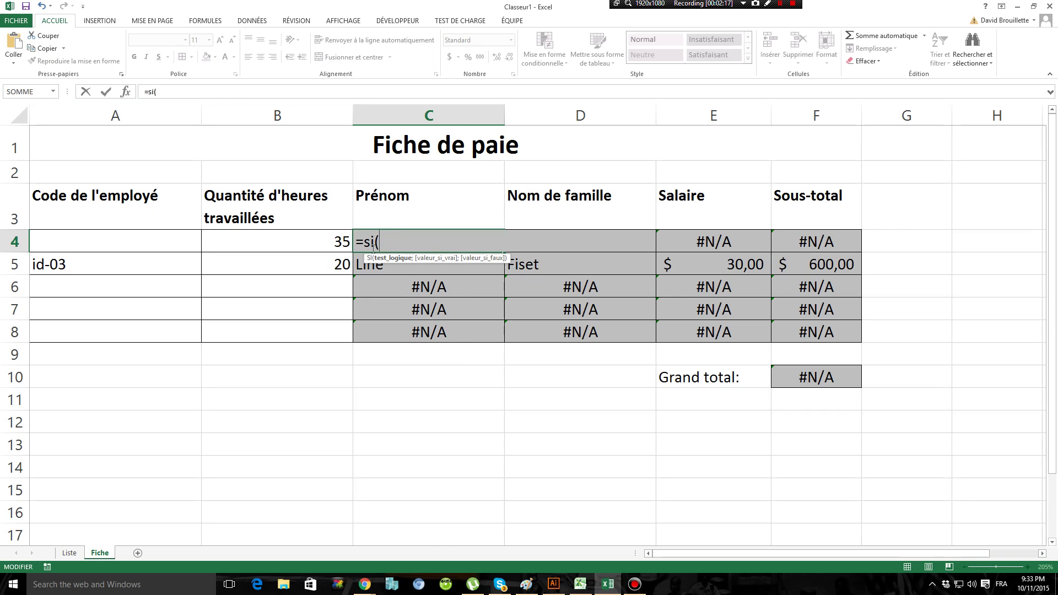
{"action": "left_click", "coordinate": [126, 94]}
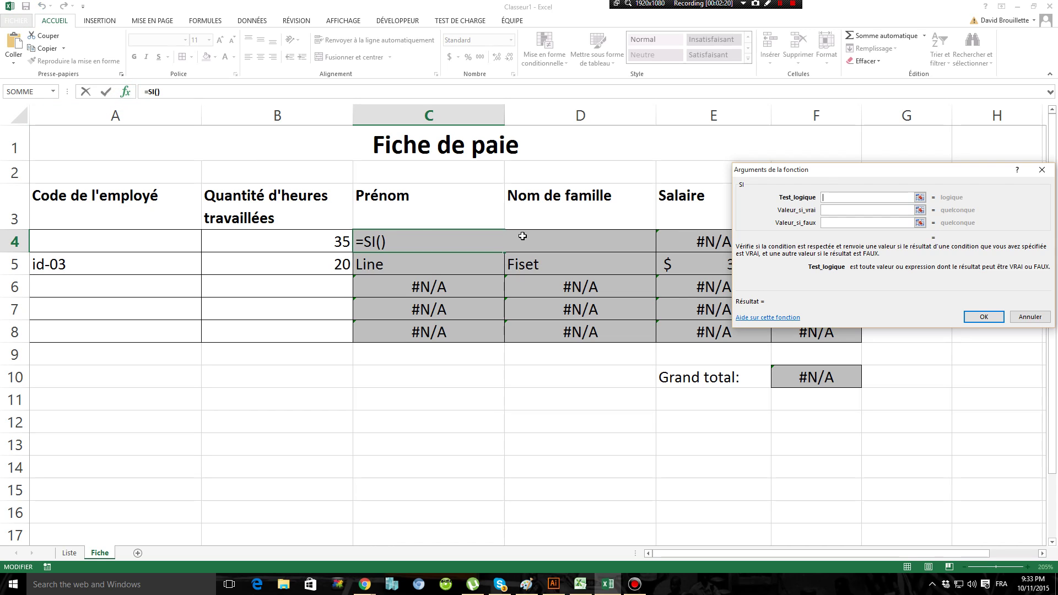
{"action": "left_click_drag", "start_coordinate": [848, 173], "coordinate": [351, 383]}
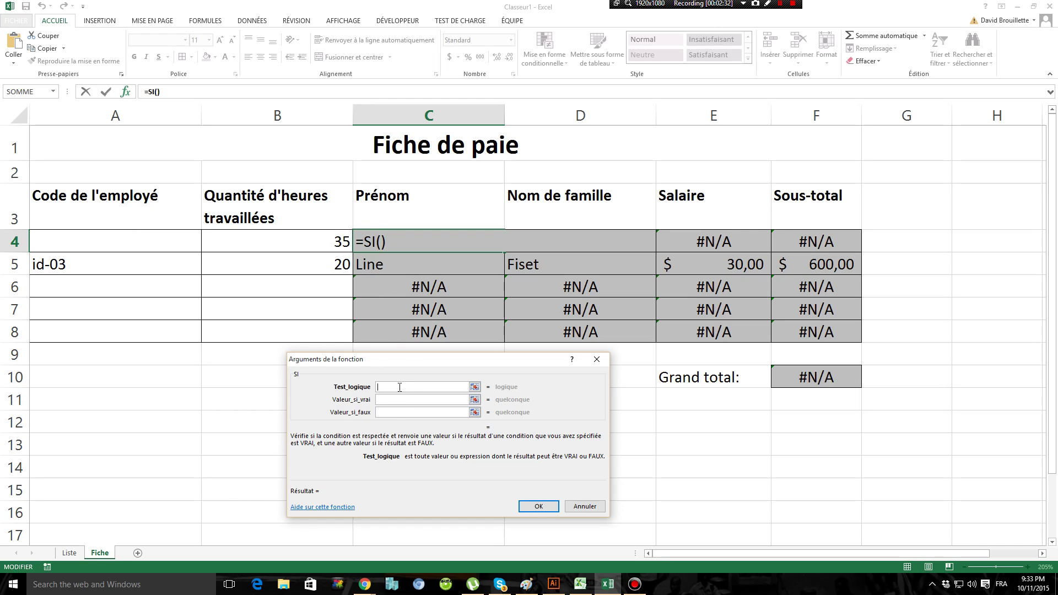
{"action": "left_click", "coordinate": [137, 239]}
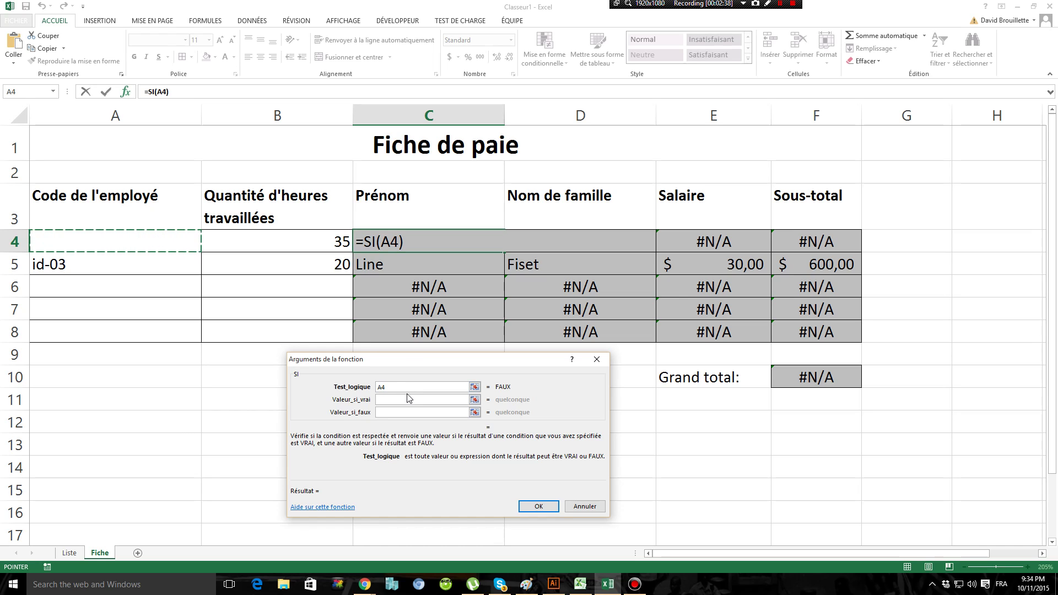
{"action": "type", "text": "=@"}
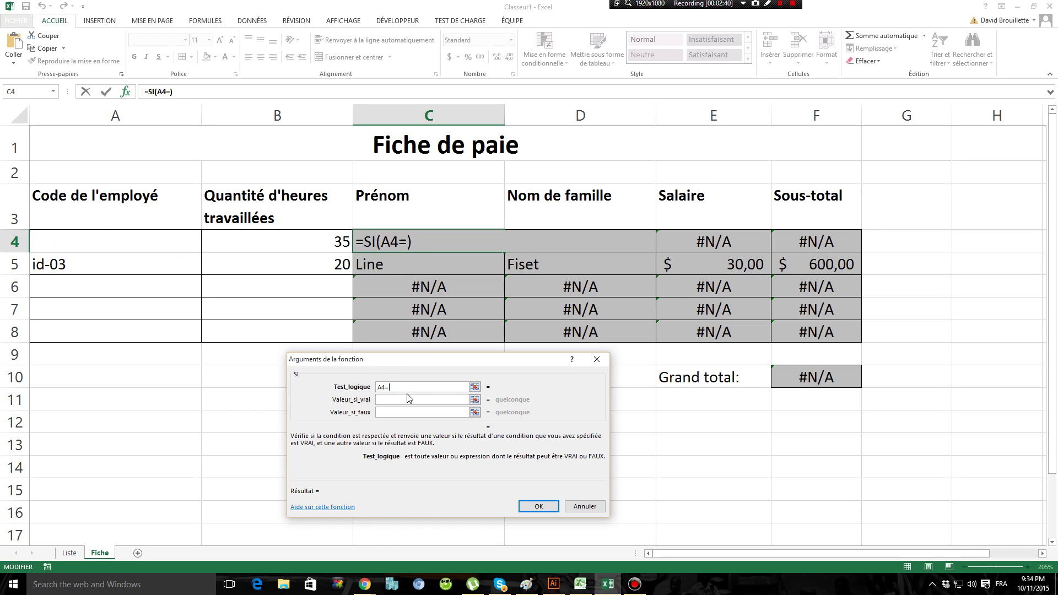
{"action": "key", "text": "BackSpace"}
{"action": "type", "text": "\"\""}
Try "texte" as the comparison text in the SI logical test and restore the empty quotation marks.
{"action": "key", "text": "BackSpace"}
{"action": "key", "text": "BackSpace"}
{"action": "type", "text": "\"texte"}
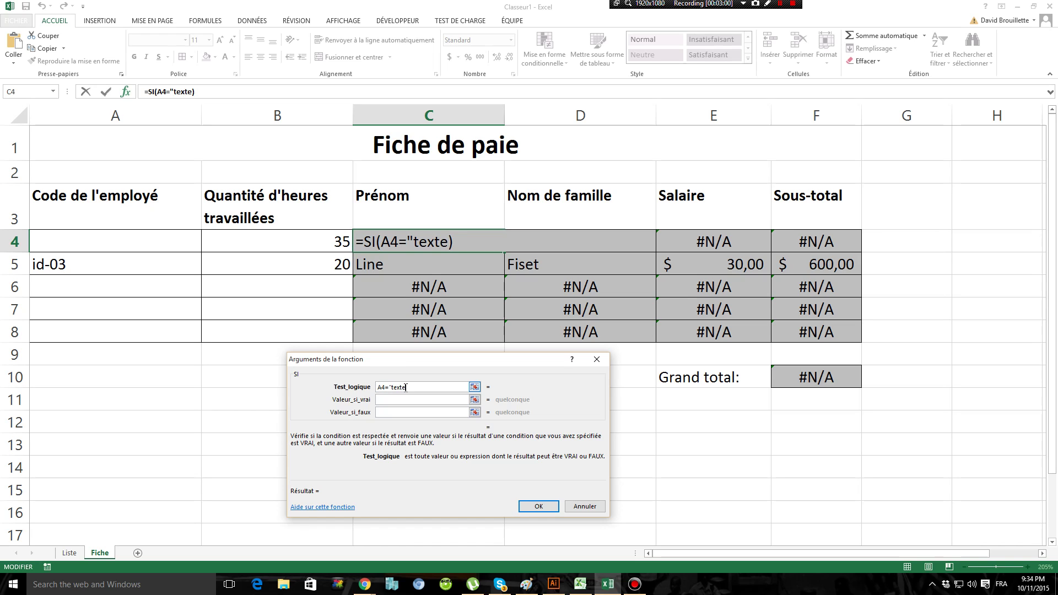
{"action": "type", "text": "\""}
{"action": "key", "text": "BackSpace"}
{"action": "key", "text": "BackSpace"}
{"action": "key", "text": "BackSpace"}
{"action": "key", "text": "BackSpace"}
{"action": "key", "text": "BackSpace"}
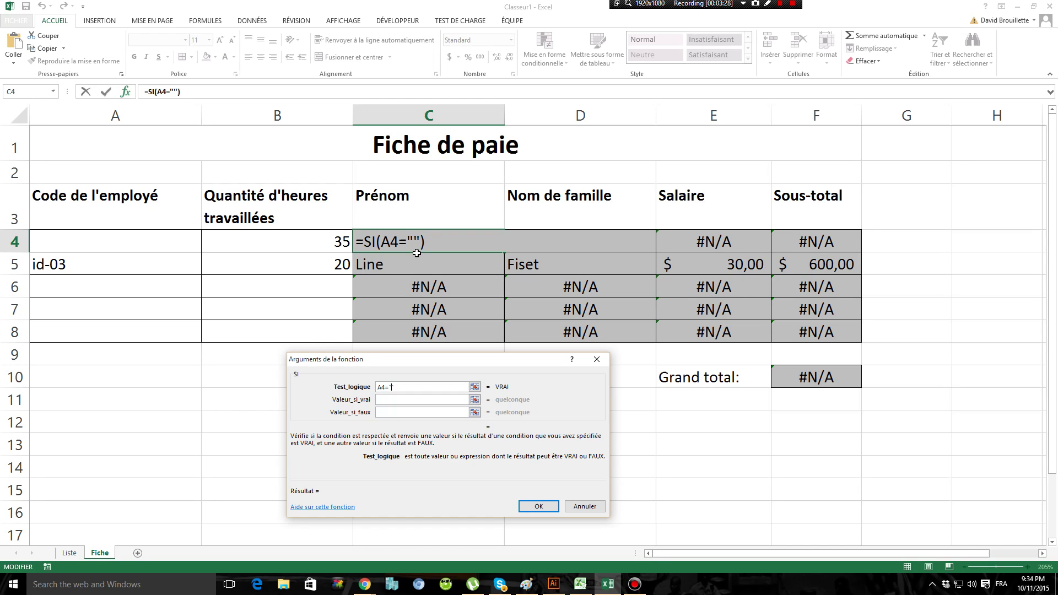
Try "texte" as the value returned when the SI test is true.
{"action": "left_click", "coordinate": [402, 400]}
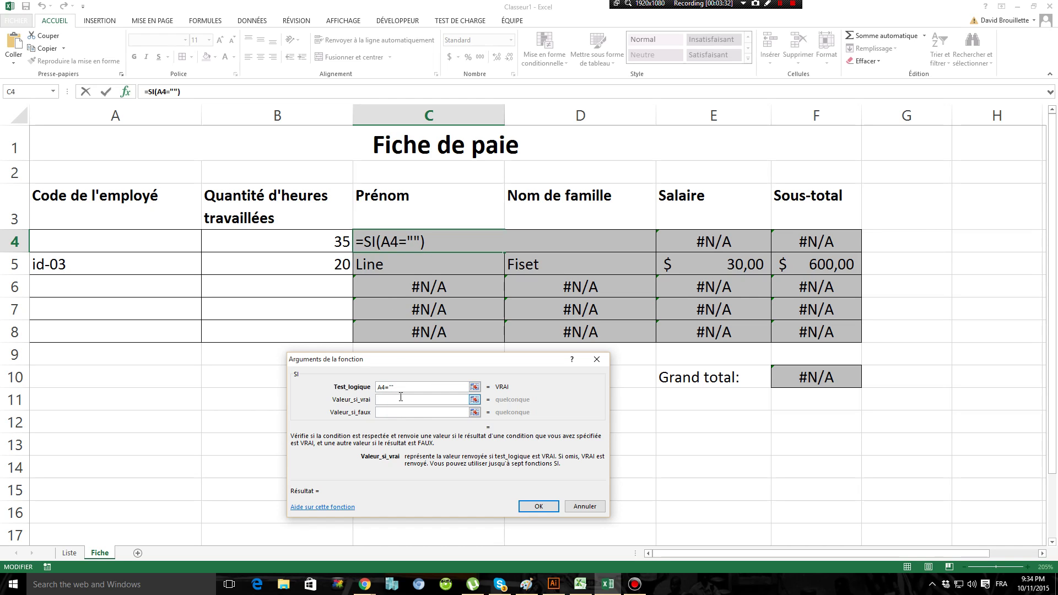
{"action": "type", "text": "\"texte\""}
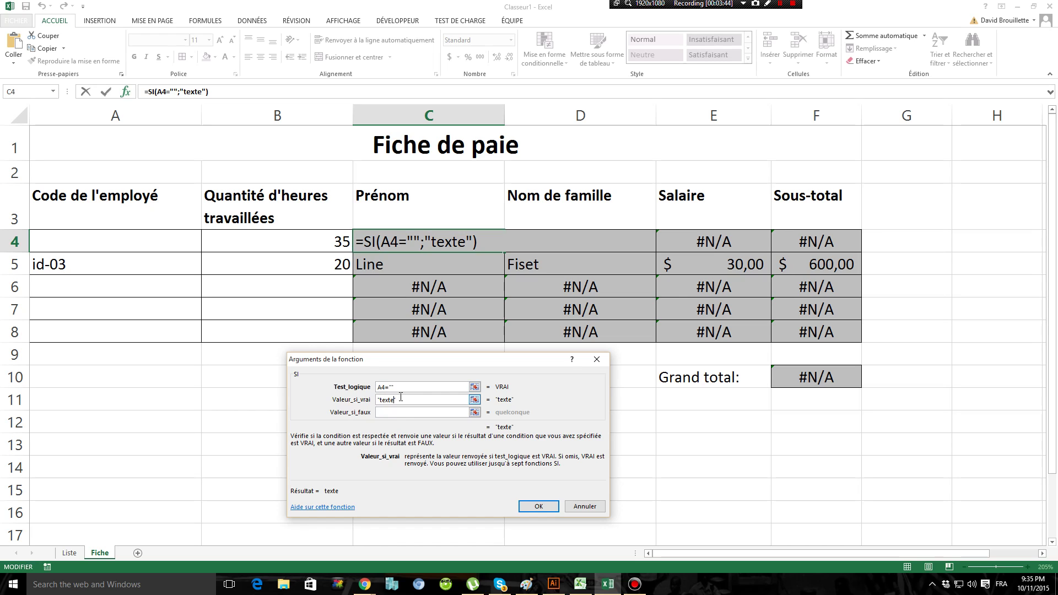
{"action": "key", "text": "BackSpace"}
{"action": "key", "text": "BackSpace"}
{"action": "key", "text": "BackSpace"}
{"action": "key", "text": "BackSpace"}
{"action": "key", "text": "BackSpace"}
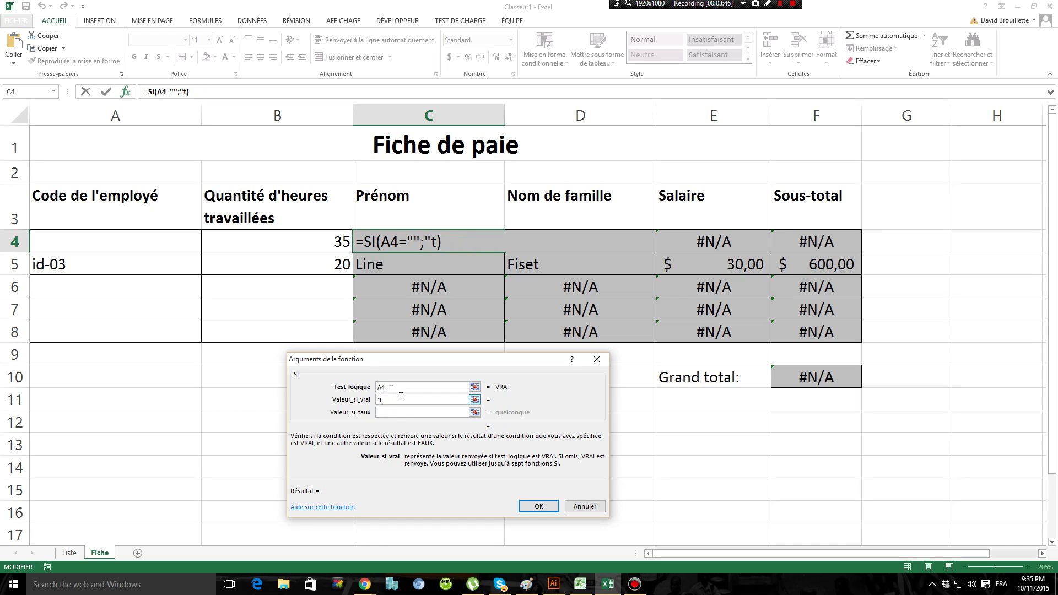
{"action": "key", "text": "BackSpace"}
{"action": "type", "text": "\""}
{"action": "key", "text": "BackSpace"}
{"action": "type", "text": "texte\""}
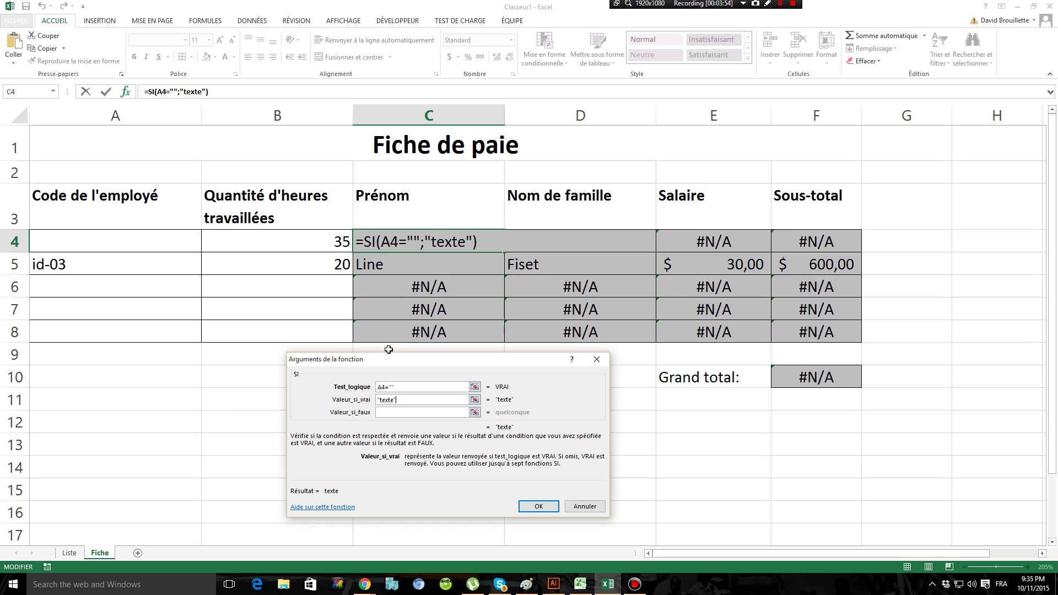
Set the SI function's value if true to an empty text "".
{"action": "key", "text": "BackSpace"}
{"action": "key", "text": "BackSpace"}
{"action": "key", "text": "BackSpace"}
{"action": "key", "text": "BackSpace"}
{"action": "key", "text": "BackSpace"}
{"action": "key", "text": "BackSpace"}
{"action": "type", "text": "\""}
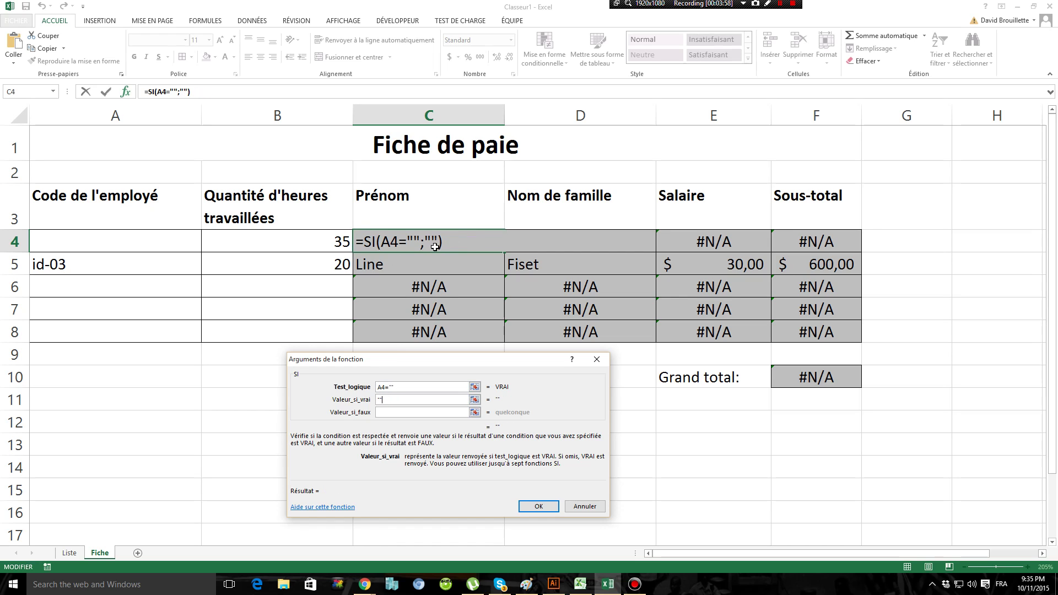
Paste RECHERCHEV(A4;tableau;2;FAUX) as the SI function's value if false and confirm the formula.
{"action": "left_click", "coordinate": [399, 413]}
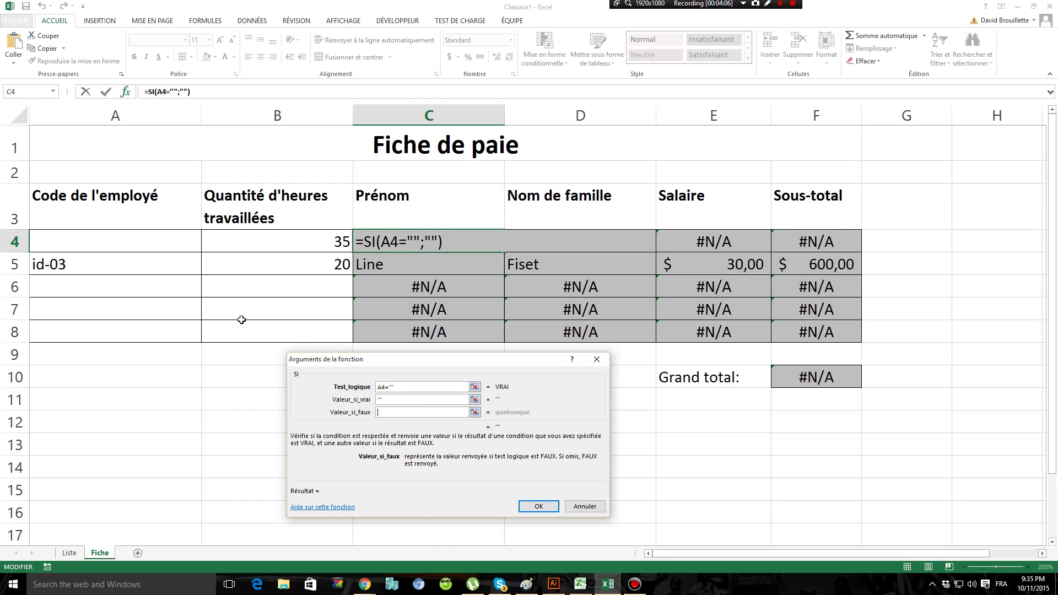
{"action": "left_click", "coordinate": [11, 51]}
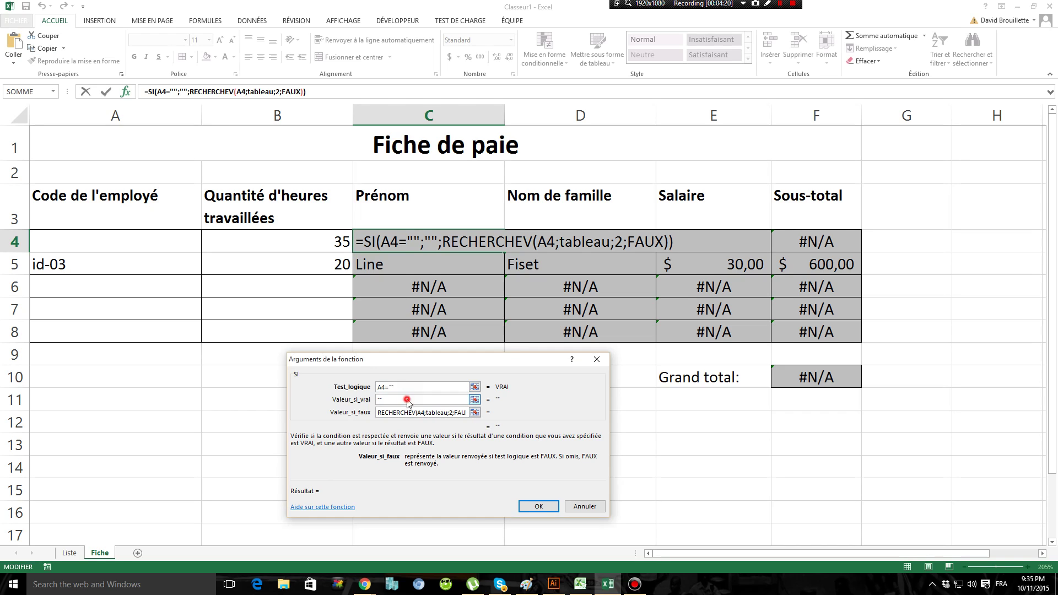
{"action": "left_click", "coordinate": [386, 399]}
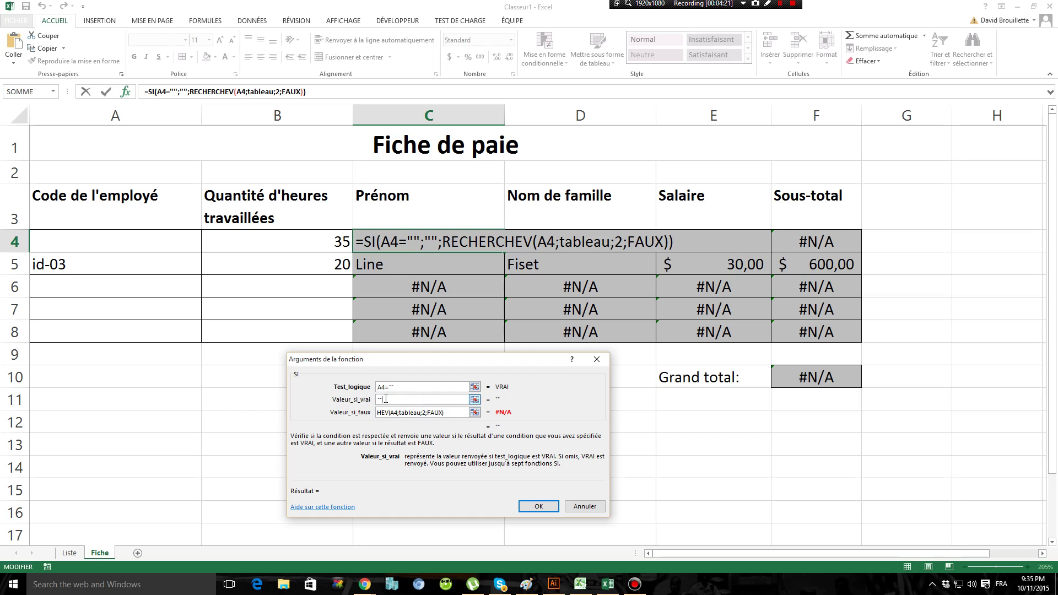
{"action": "left_click", "coordinate": [445, 412]}
{"action": "left_click_drag", "start_coordinate": [451, 412], "coordinate": [360, 412]}
{"action": "left_click", "coordinate": [420, 413]}
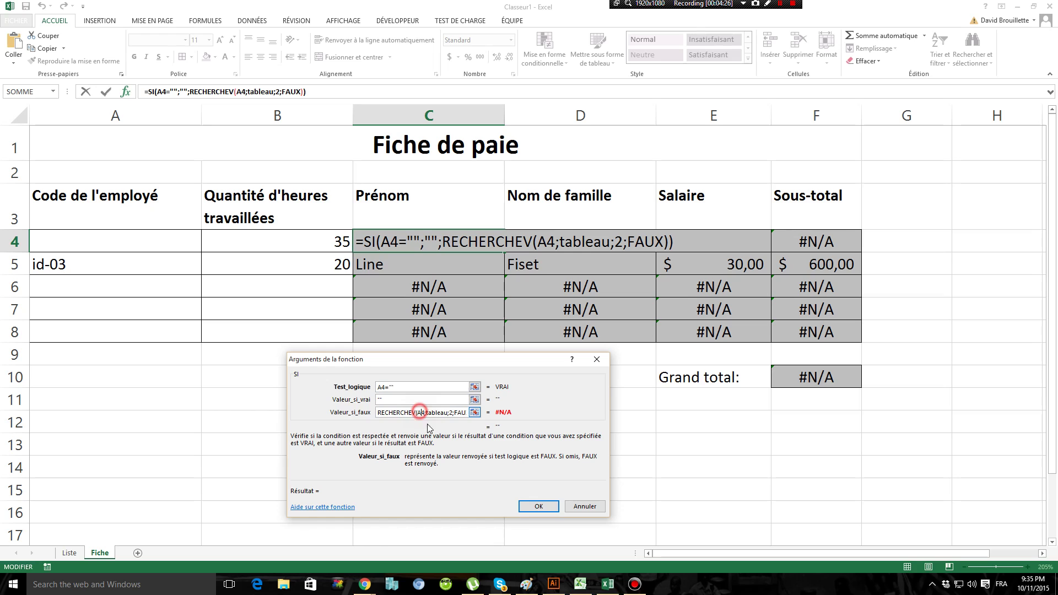
{"action": "left_click", "coordinate": [535, 507]}
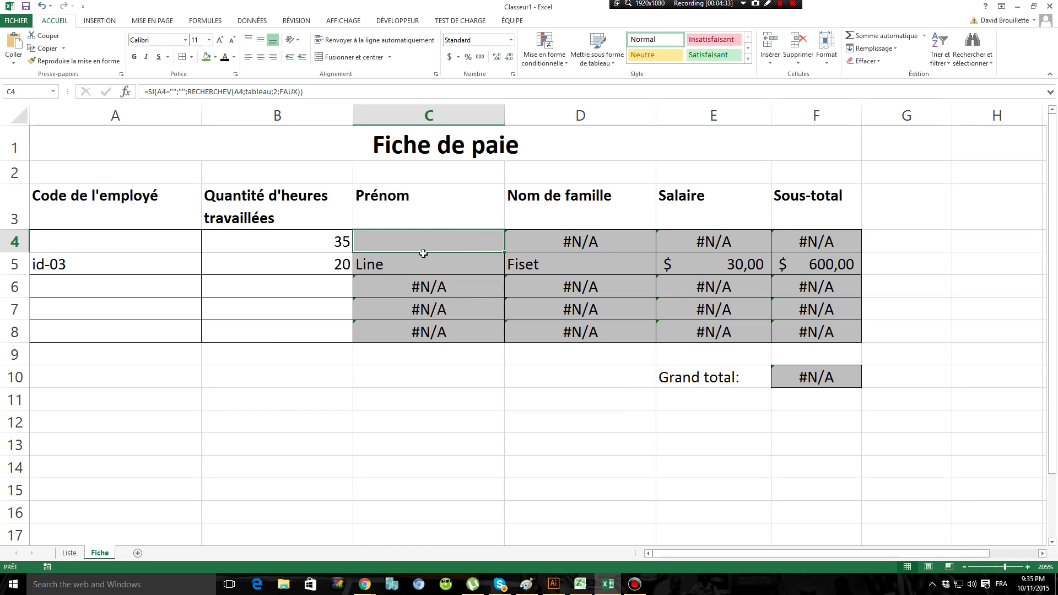
Enter the employee code id-01 in A4 to test the new Prénom formula.
{"action": "left_click", "coordinate": [391, 319]}
{"action": "left_click", "coordinate": [427, 246]}
{"action": "left_click", "coordinate": [164, 244]}
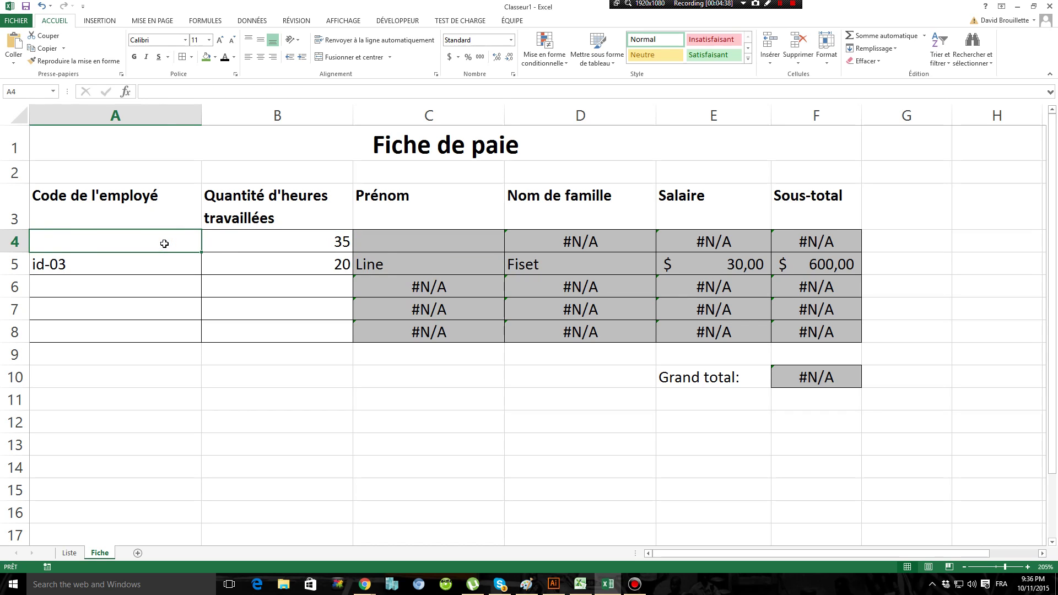
{"action": "type", "text": "id01"}
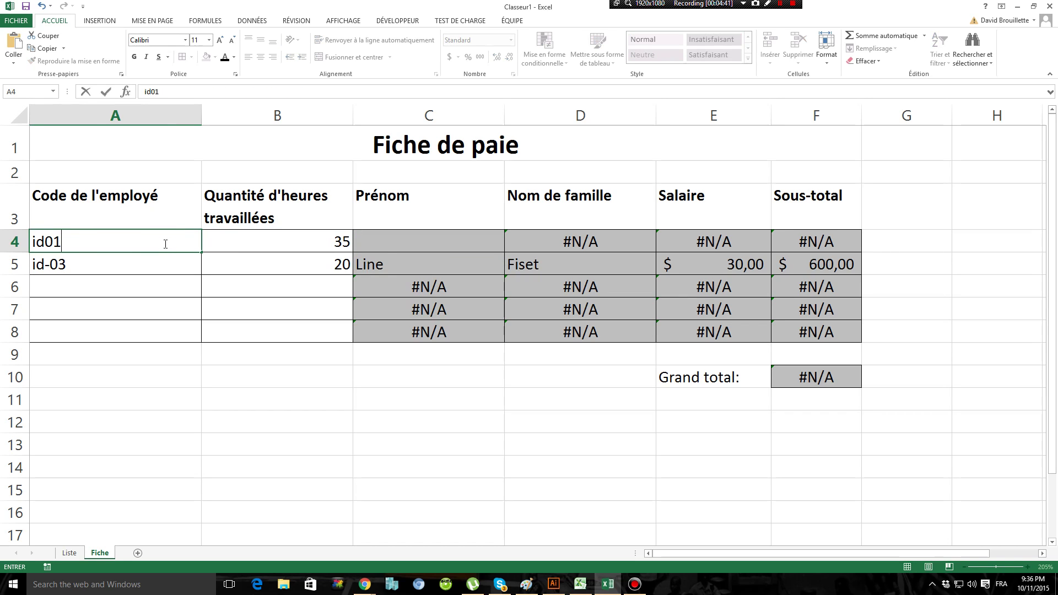
{"action": "key", "text": "BackSpace"}
{"action": "key", "text": "BackSpace"}
{"action": "type", "text": "-01"}
{"action": "key", "text": "Return"}
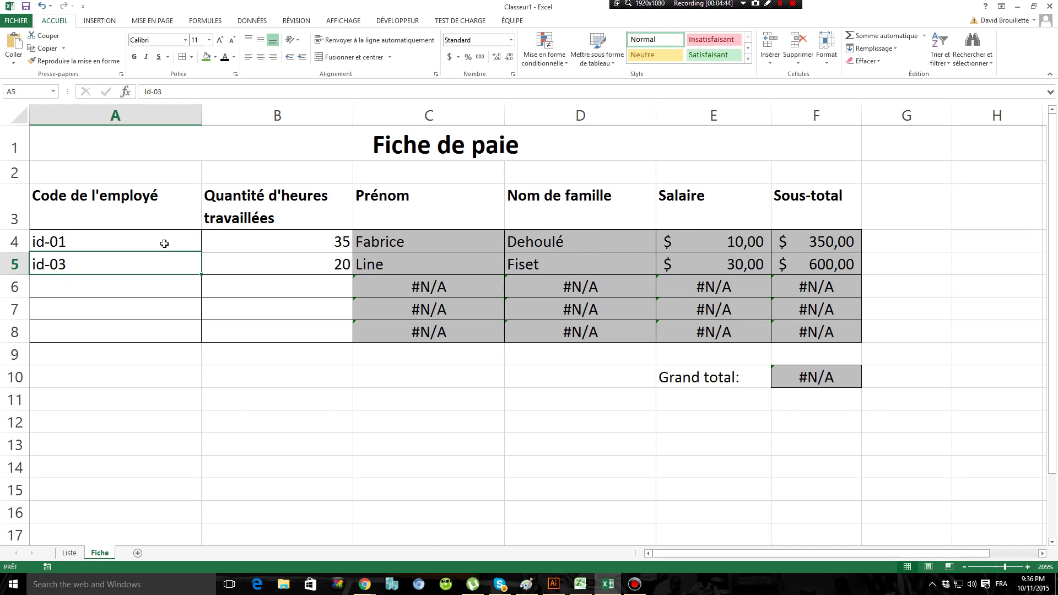
Review the SI formula in C4, highlighting its nested RECHERCHEV part, and leave the cell without changing it.
{"action": "left_click", "coordinate": [395, 243]}
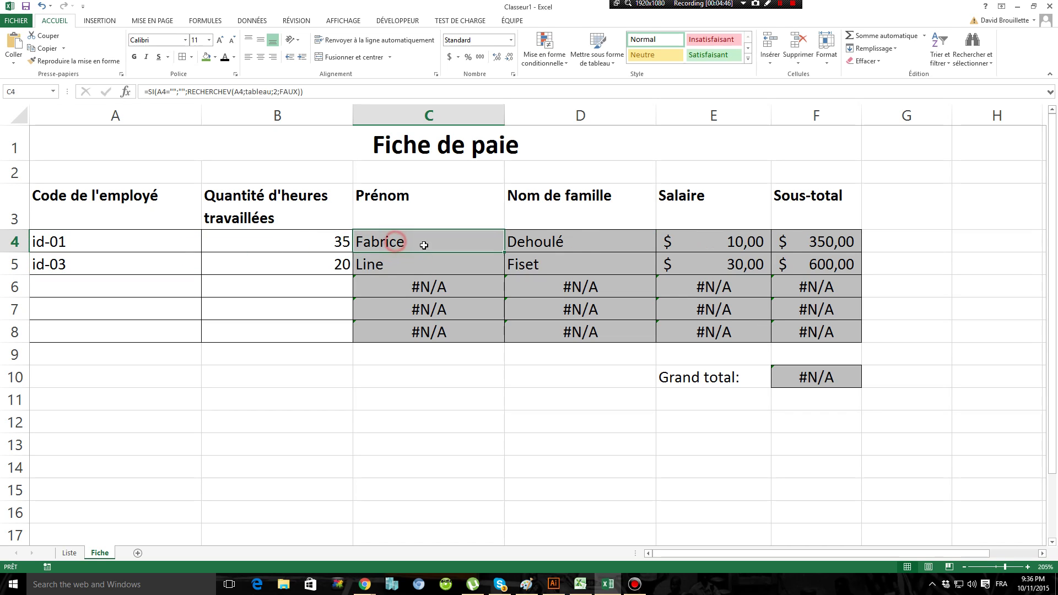
{"action": "double_click", "coordinate": [389, 243]}
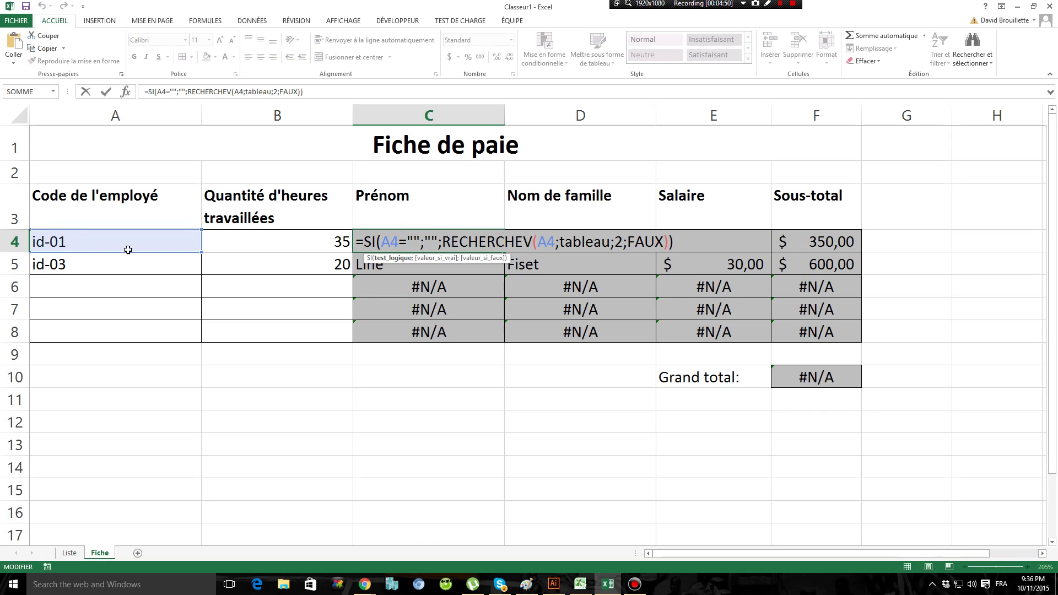
{"action": "left_click_drag", "start_coordinate": [425, 241], "coordinate": [669, 243]}
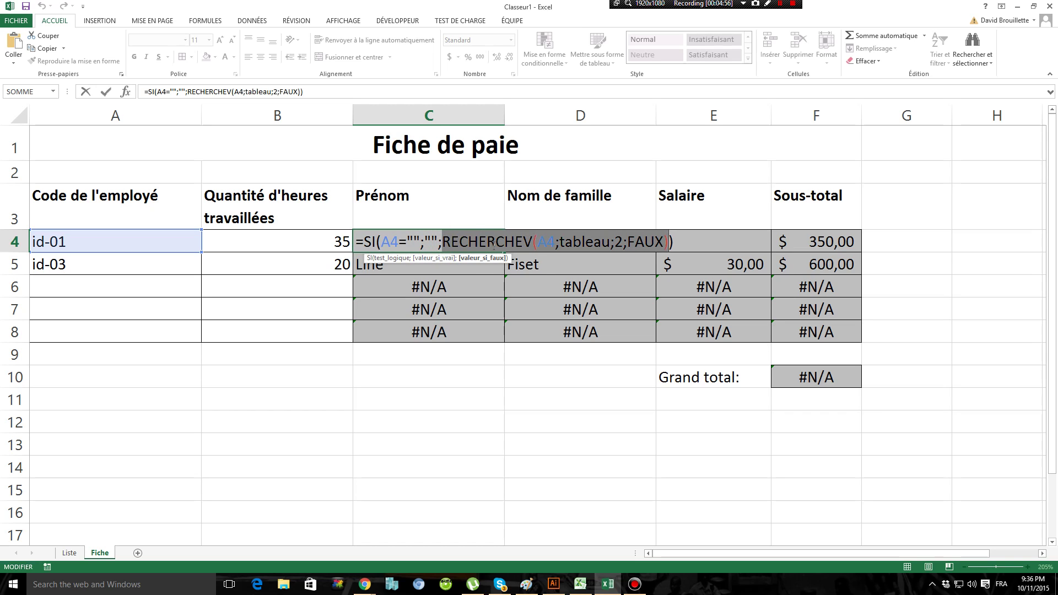
{"action": "key", "text": "Escape"}
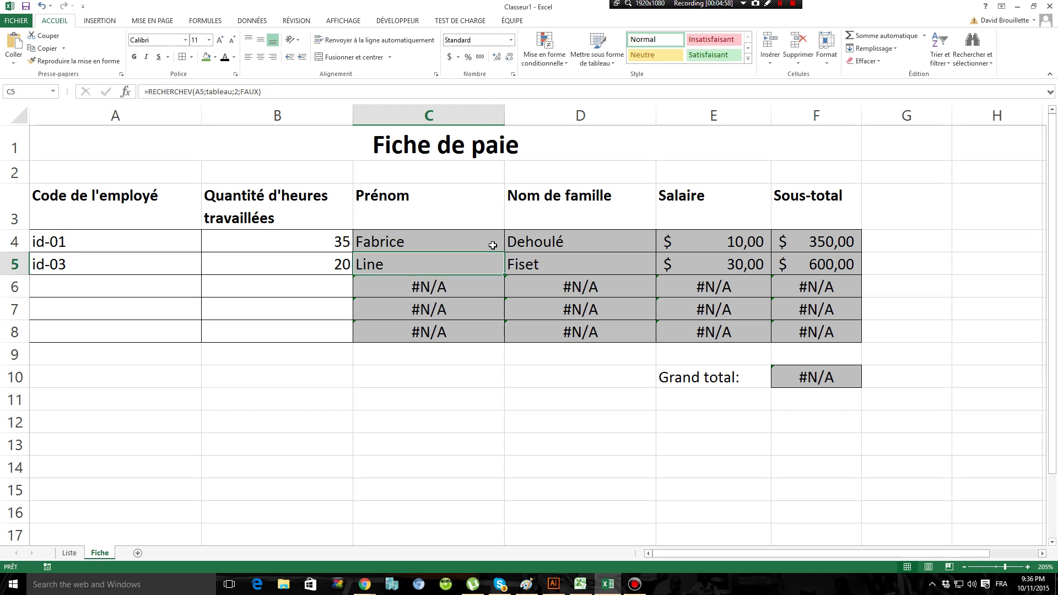
{"action": "left_click", "coordinate": [452, 236]}
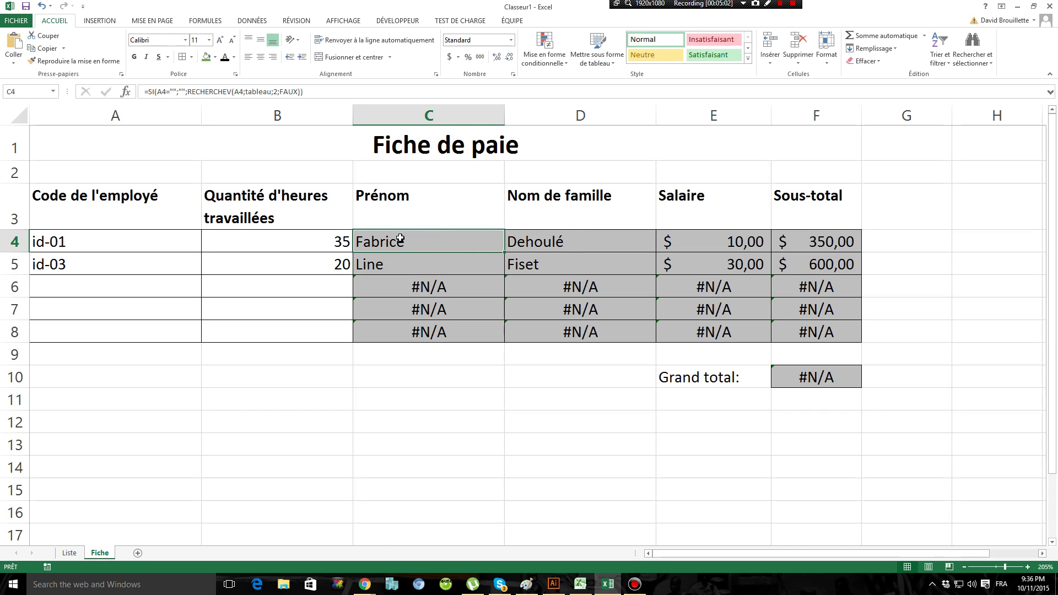
Cut RECHERCHEV(A4;tableau;3;FAUX) out of the Nom de famille formula in D4, keeping only the equals sign.
{"action": "double_click", "coordinate": [573, 241]}
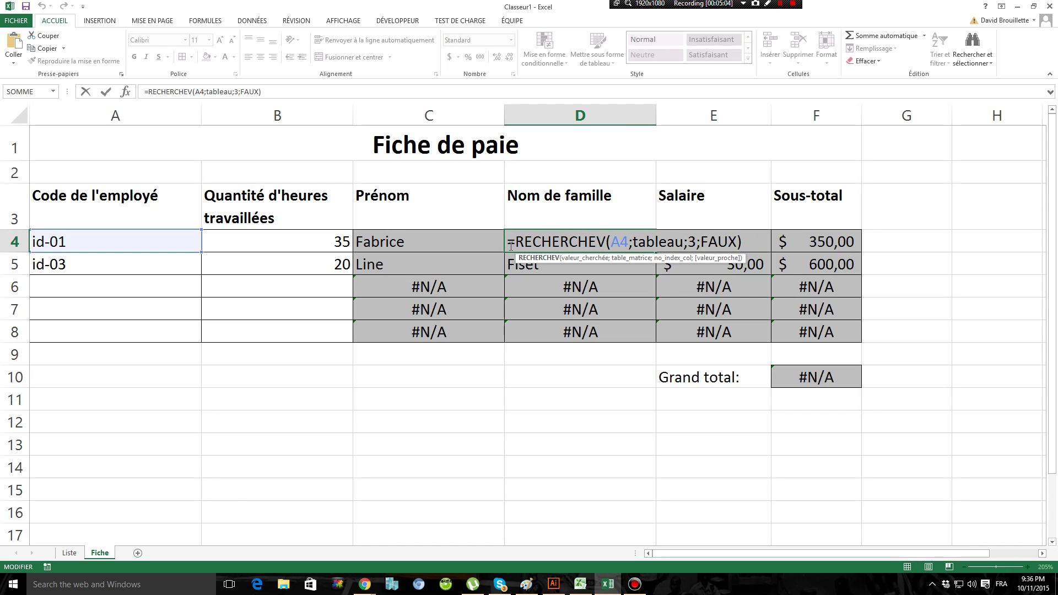
{"action": "left_click_drag", "start_coordinate": [514, 243], "coordinate": [783, 233]}
{"action": "key", "text": "ctrl+c"}
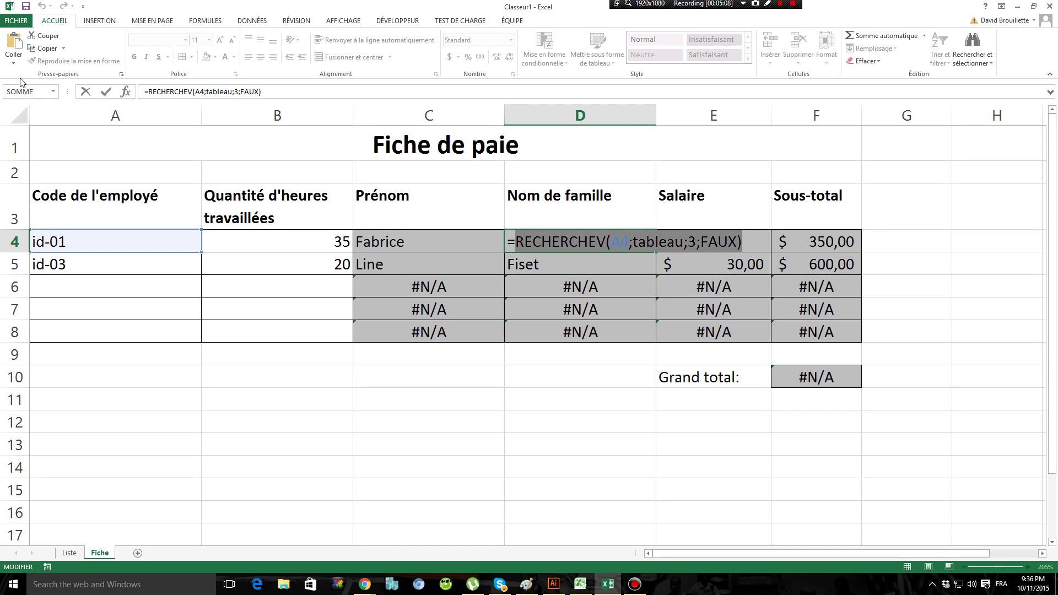
{"action": "left_click", "coordinate": [40, 40]}
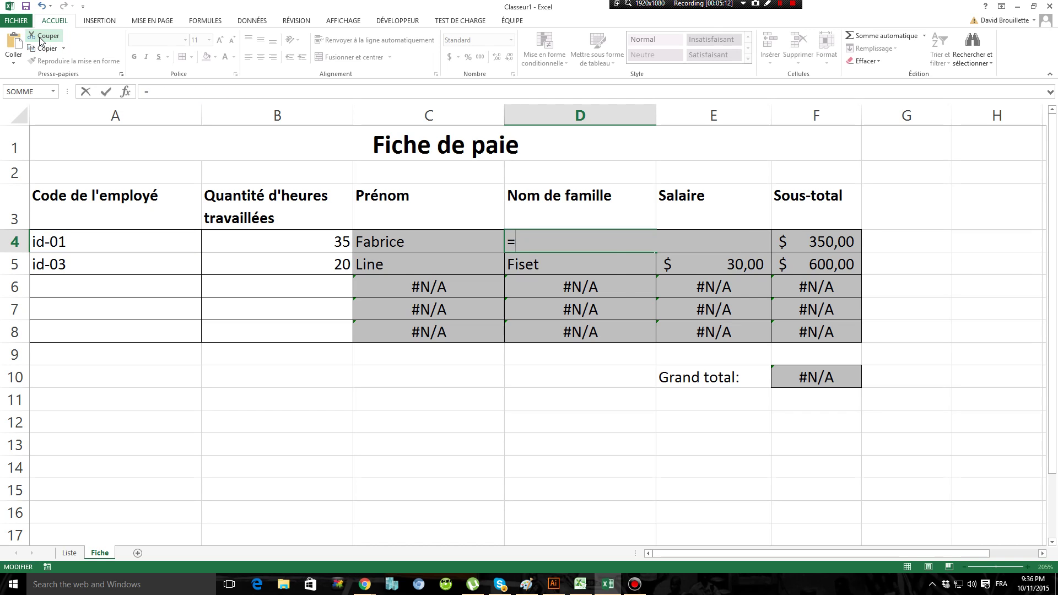
Start an SI function in D4 with its function arguments shown and set the logical test to A4="".
{"action": "type", "text": "si("}
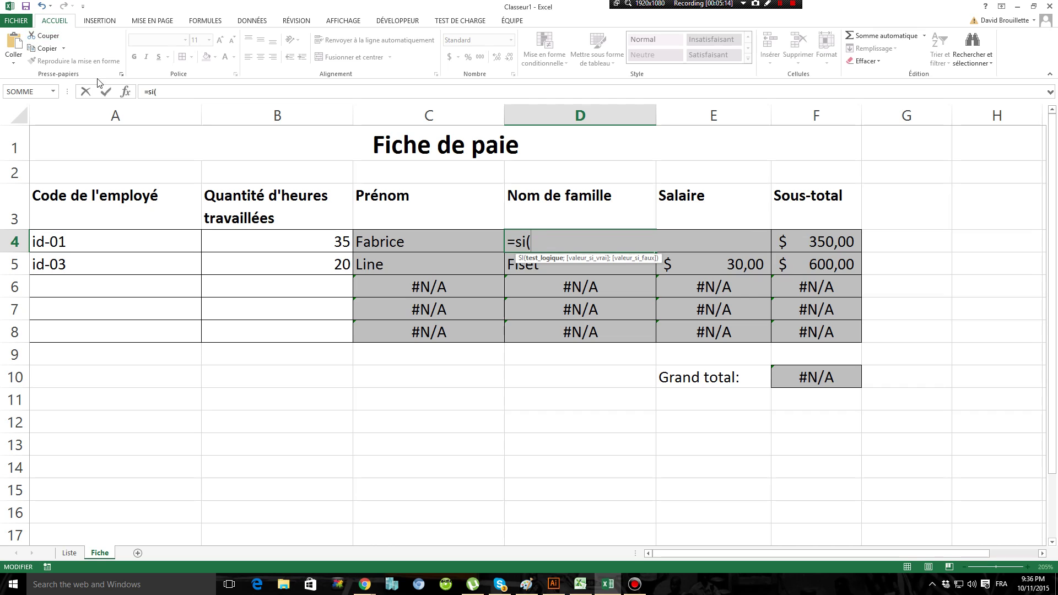
{"action": "left_click", "coordinate": [125, 91]}
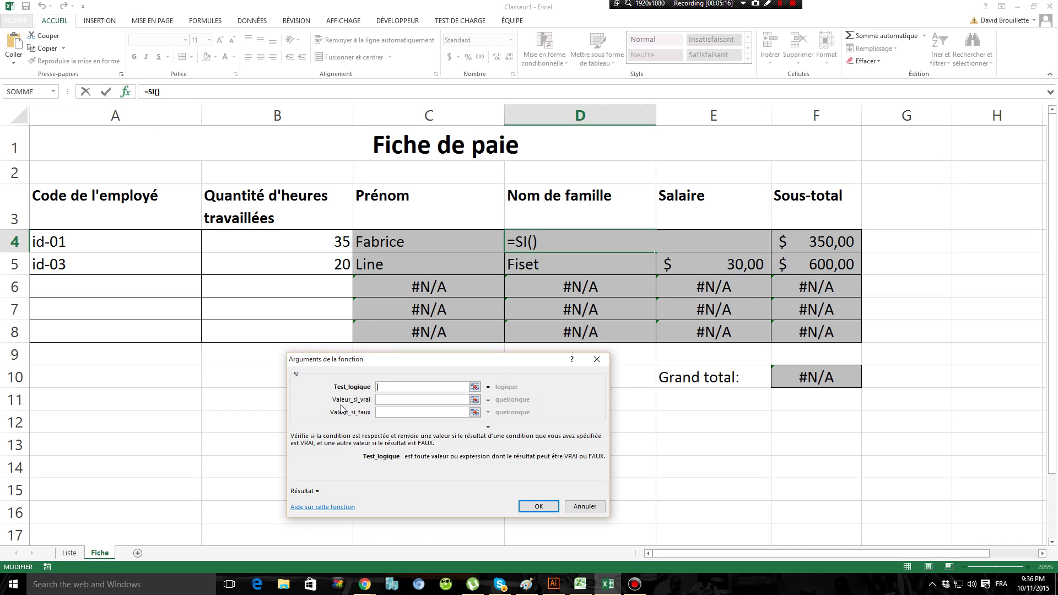
{"action": "left_click_drag", "start_coordinate": [372, 367], "coordinate": [369, 362]}
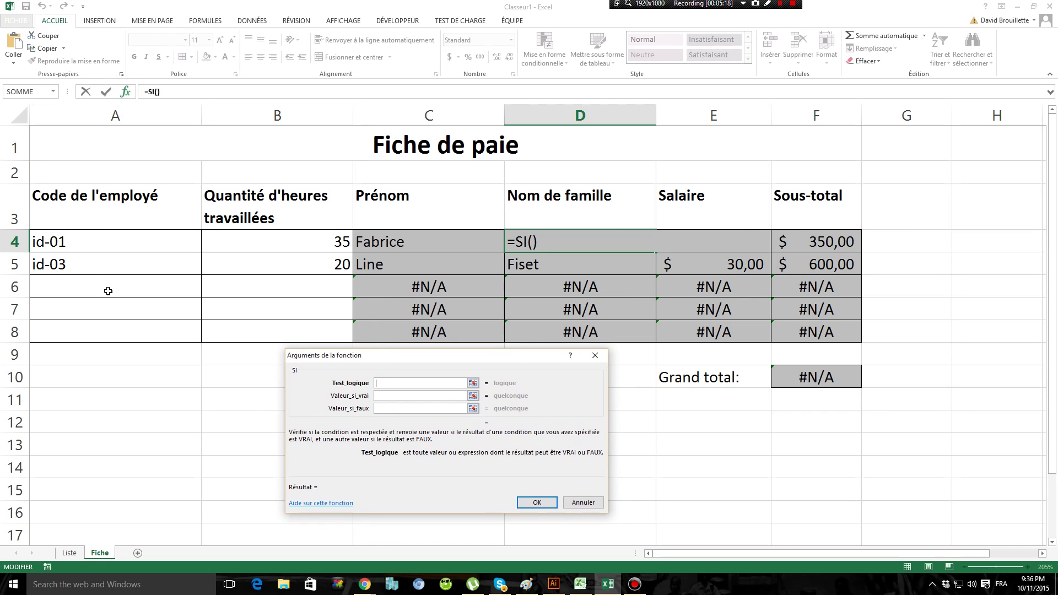
{"action": "left_click", "coordinate": [75, 241]}
{"action": "type", "text": "=\""}
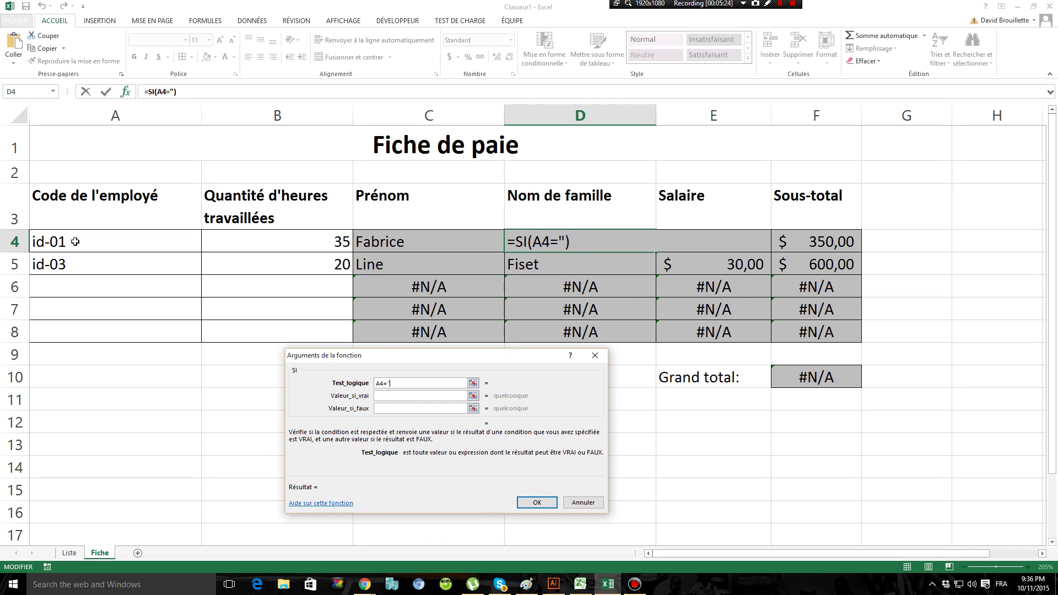
{"action": "type", "text": "\""}
Set D4's value if true to "", paste the cut RECHERCHEV formula as the value if false, and confirm.
{"action": "left_click", "coordinate": [380, 395]}
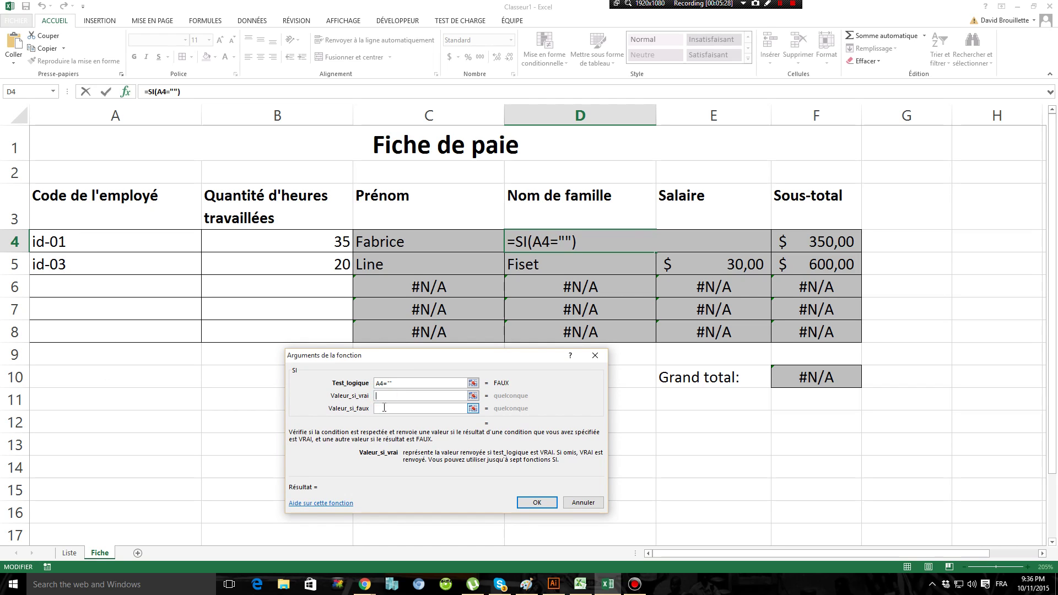
{"action": "type", "text": "\"\""}
{"action": "left_click", "coordinate": [385, 408]}
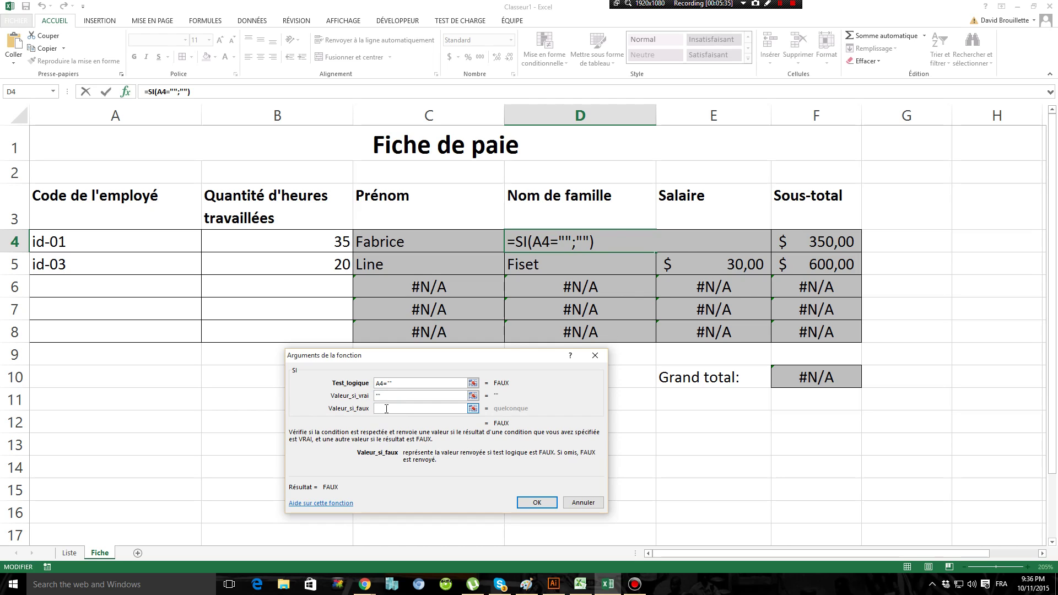
{"action": "key", "text": "ctrl+v"}
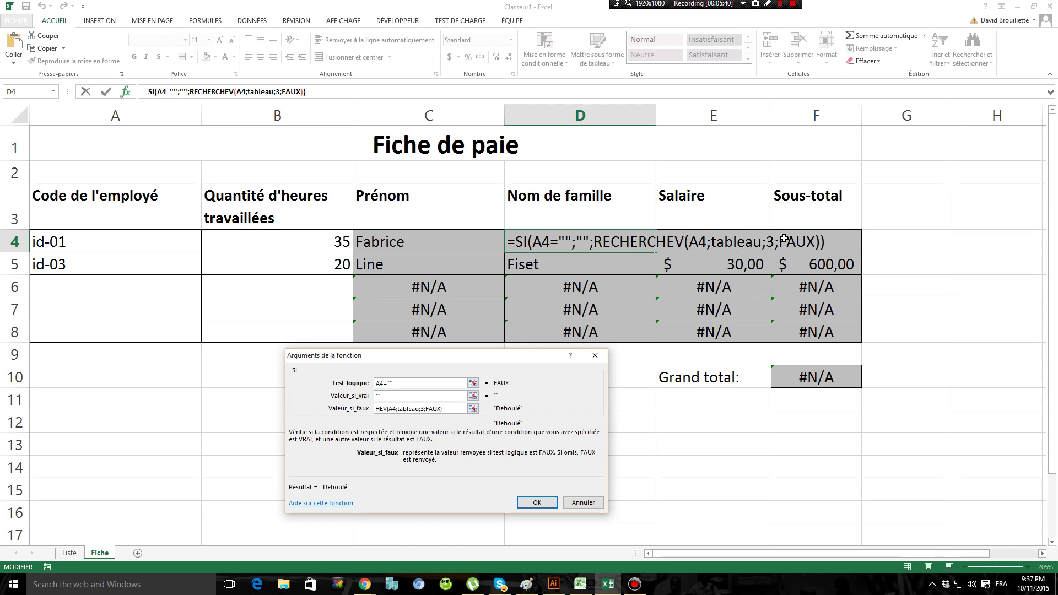
{"action": "left_click", "coordinate": [546, 507]}
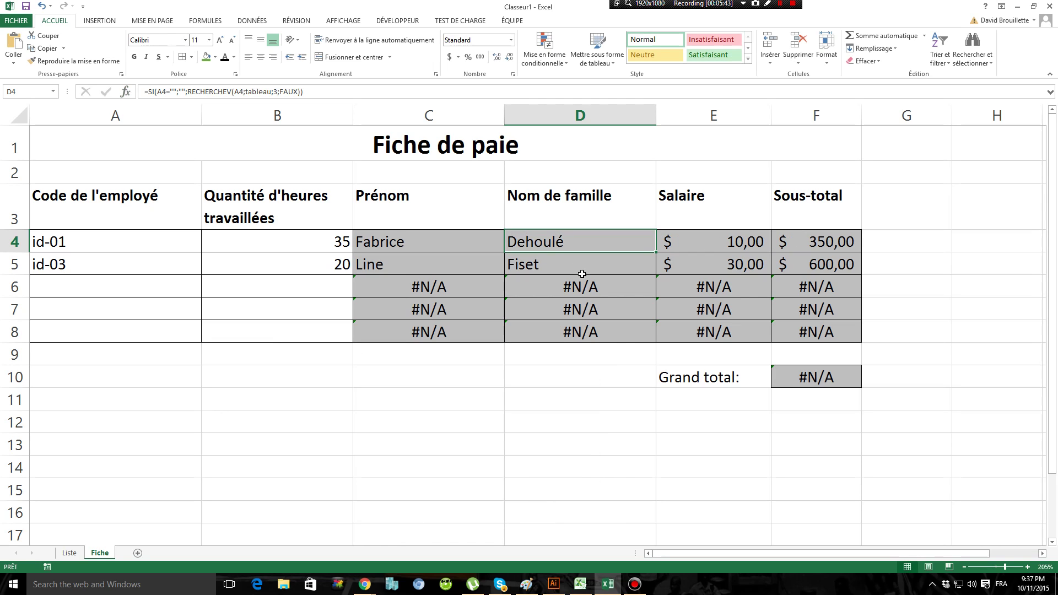
Test the Nom de famille formula by clearing the employee code in A4 and entering id-01 again.
{"action": "left_click", "coordinate": [86, 242]}
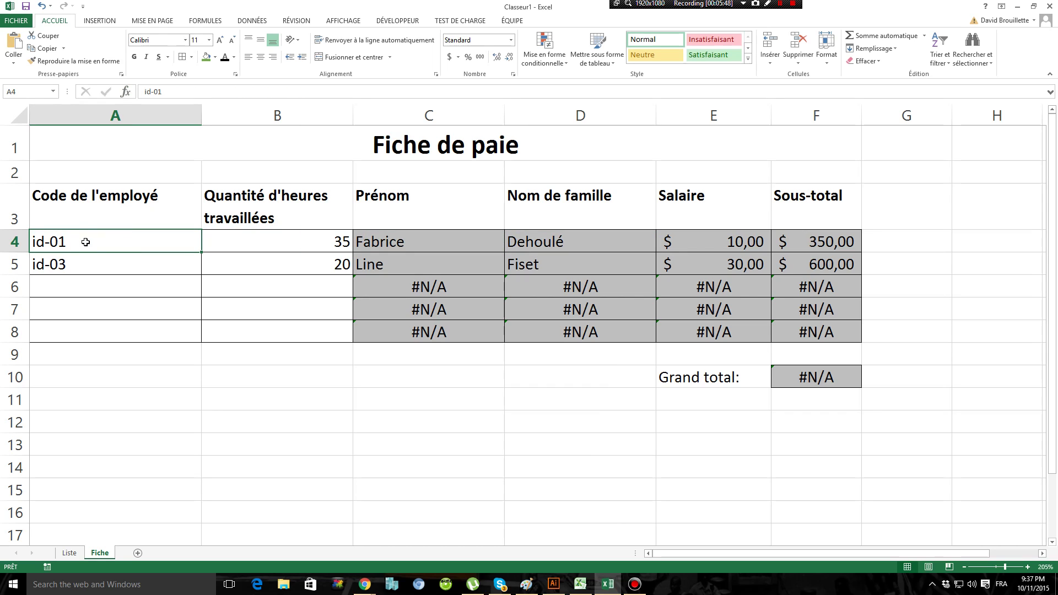
{"action": "key", "text": "Delete"}
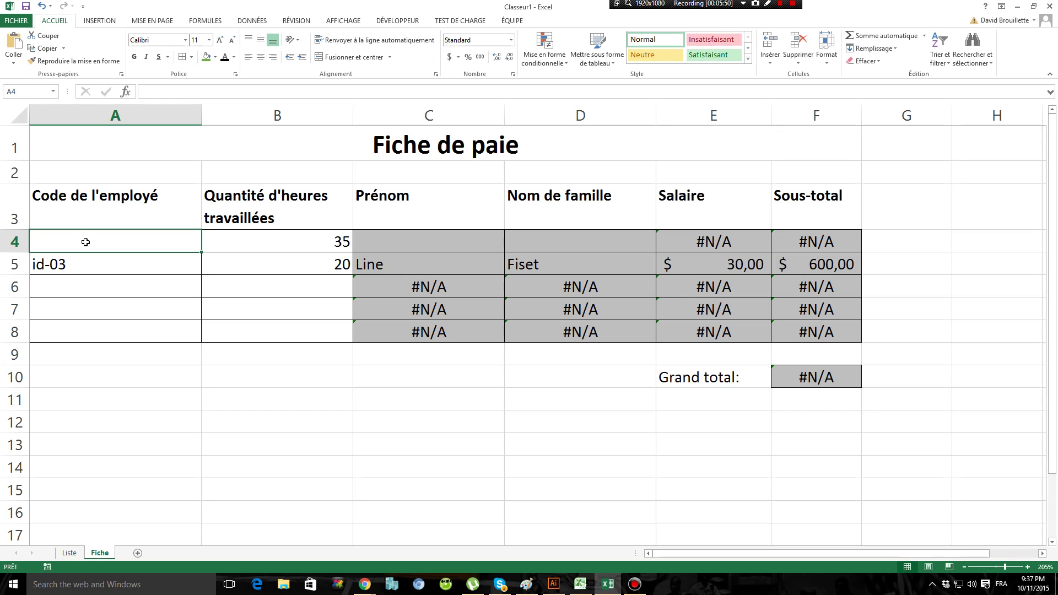
{"action": "type", "text": "id-01"}
{"action": "key", "text": "Return"}
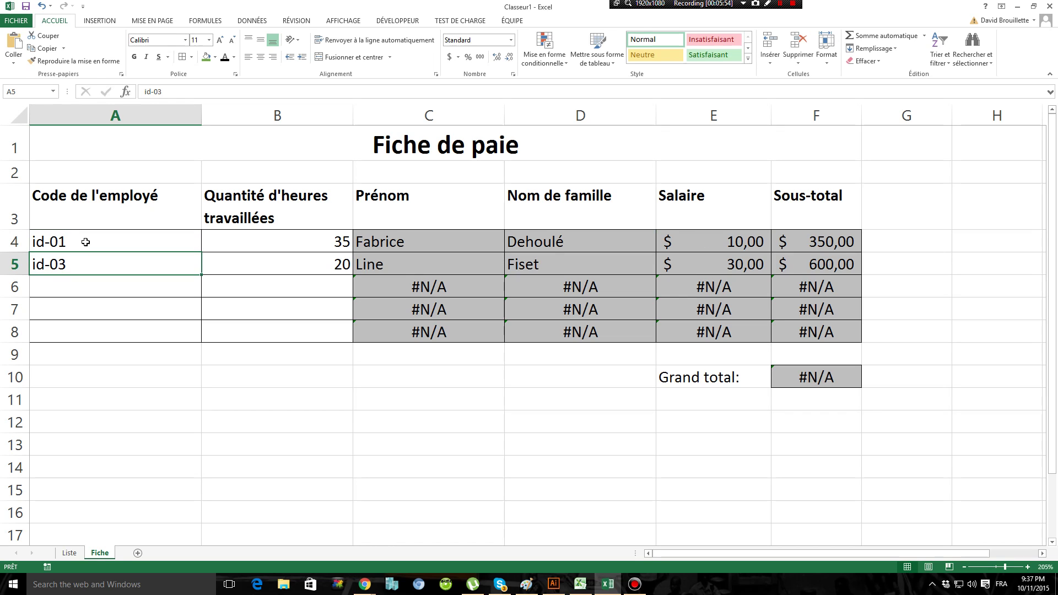
Copy the SI(A4="";""; portion of the Nom de famille formula in D4 and leave the cell unmodified.
{"action": "left_click", "coordinate": [441, 242]}
{"action": "left_click", "coordinate": [542, 242]}
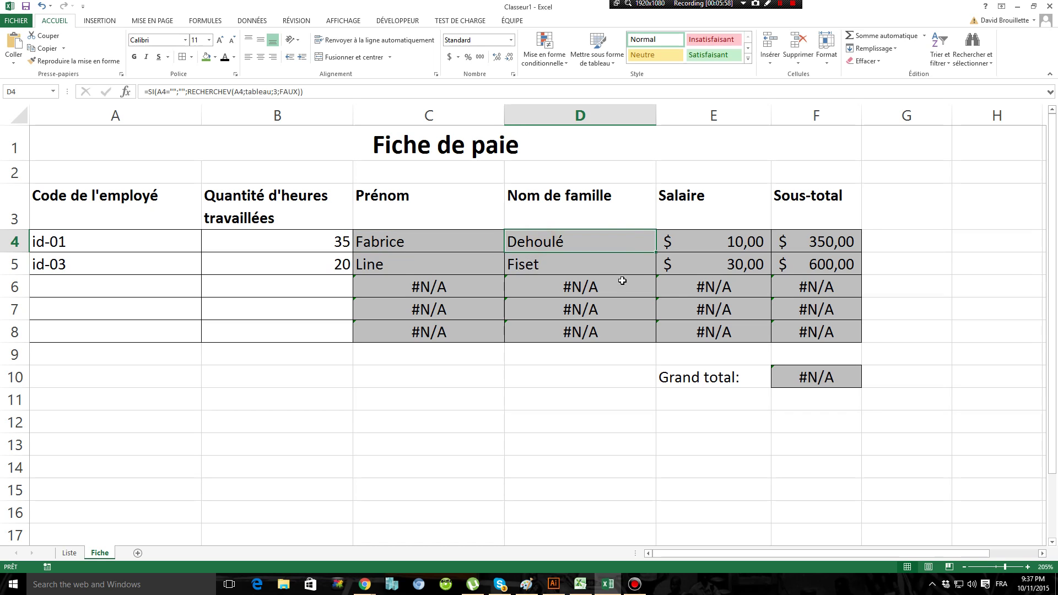
{"action": "left_click", "coordinate": [710, 243]}
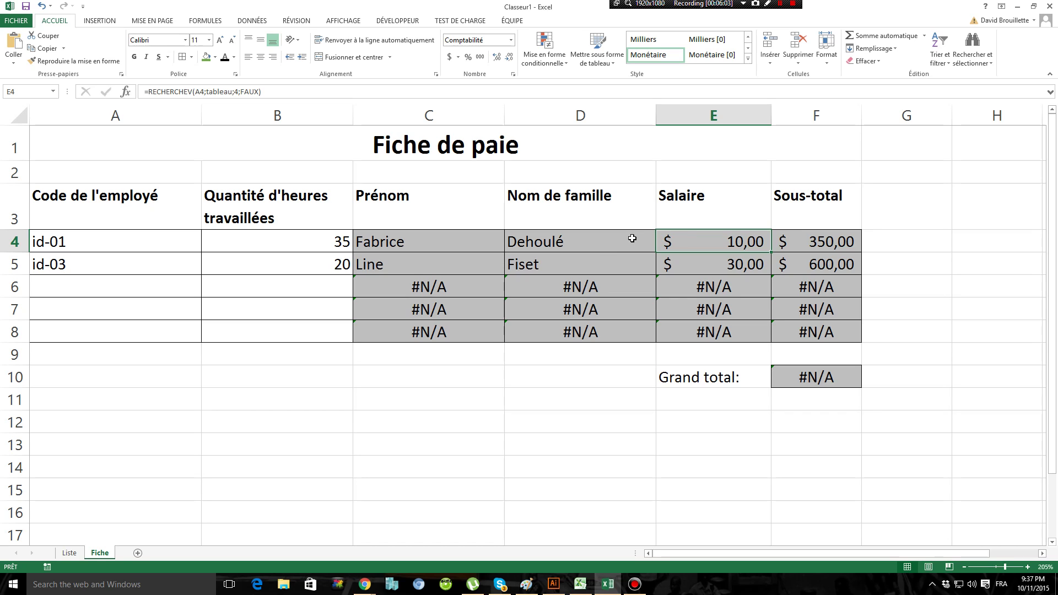
{"action": "double_click", "coordinate": [632, 238]}
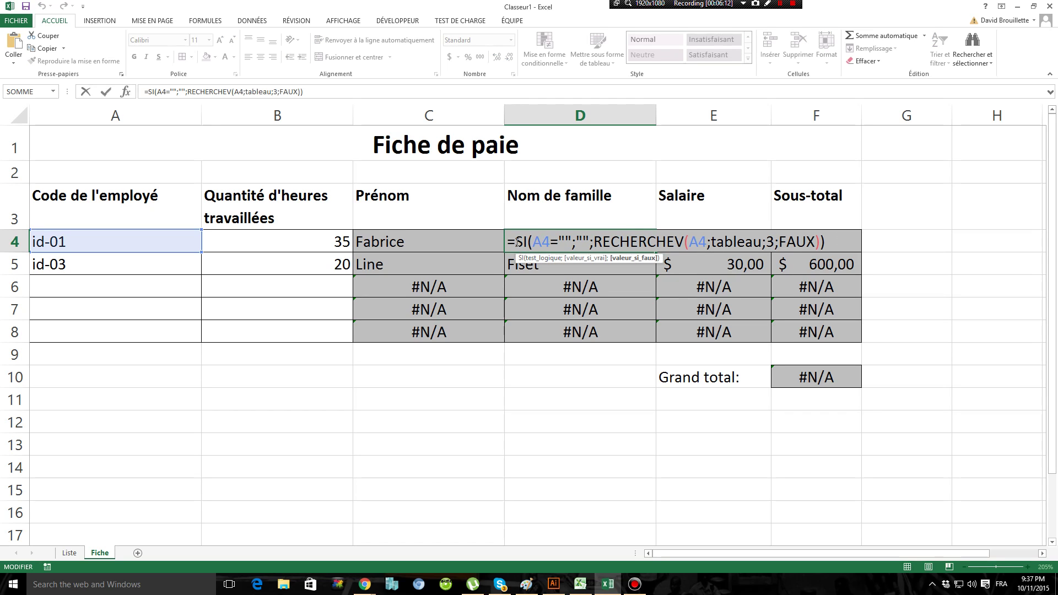
{"action": "left_click_drag", "start_coordinate": [517, 242], "coordinate": [593, 242]}
{"action": "key", "text": "ctrl+c"}
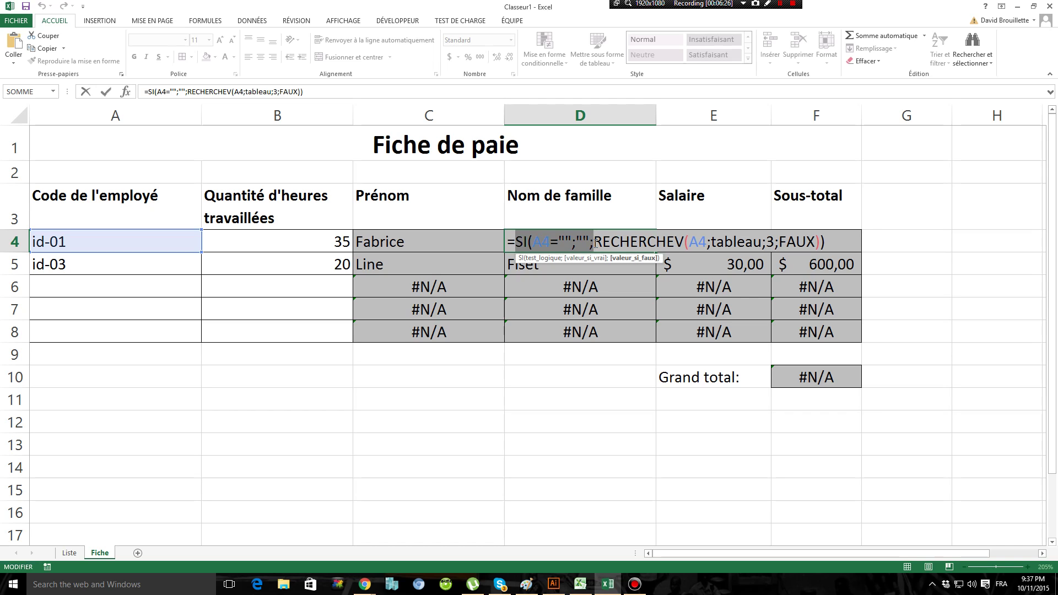
{"action": "key", "text": "Escape"}
{"action": "key", "text": "Escape"}
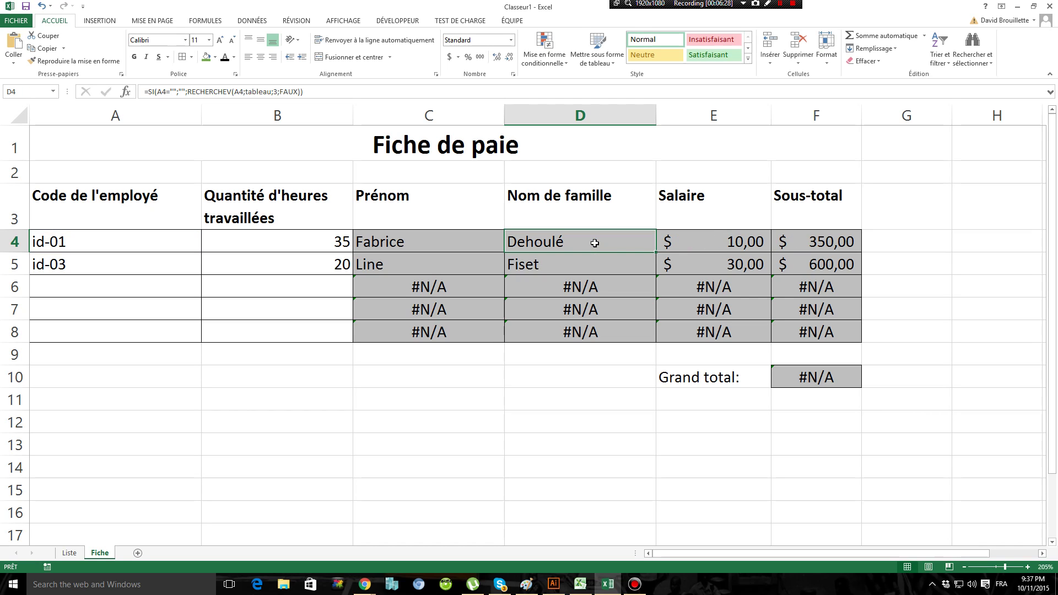
Paste the copied SI portion before RECHERCHEV in E4 and add the closing parenthesis, giving =SI(A4="";"";RECHERCHEV(A4;tableau;4;FAUX)).
{"action": "left_click", "coordinate": [700, 243]}
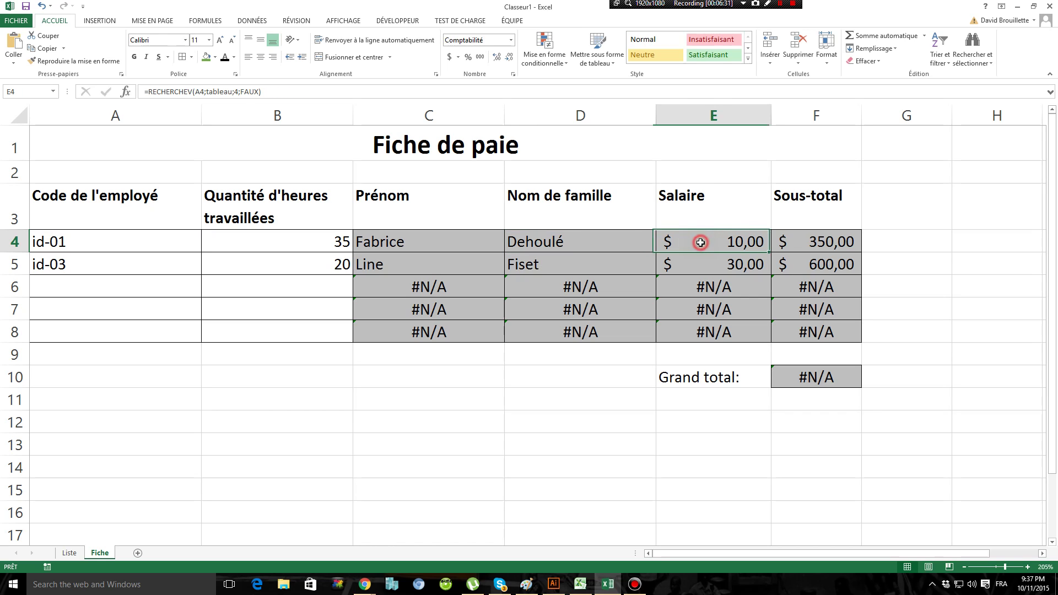
{"action": "double_click", "coordinate": [701, 243]}
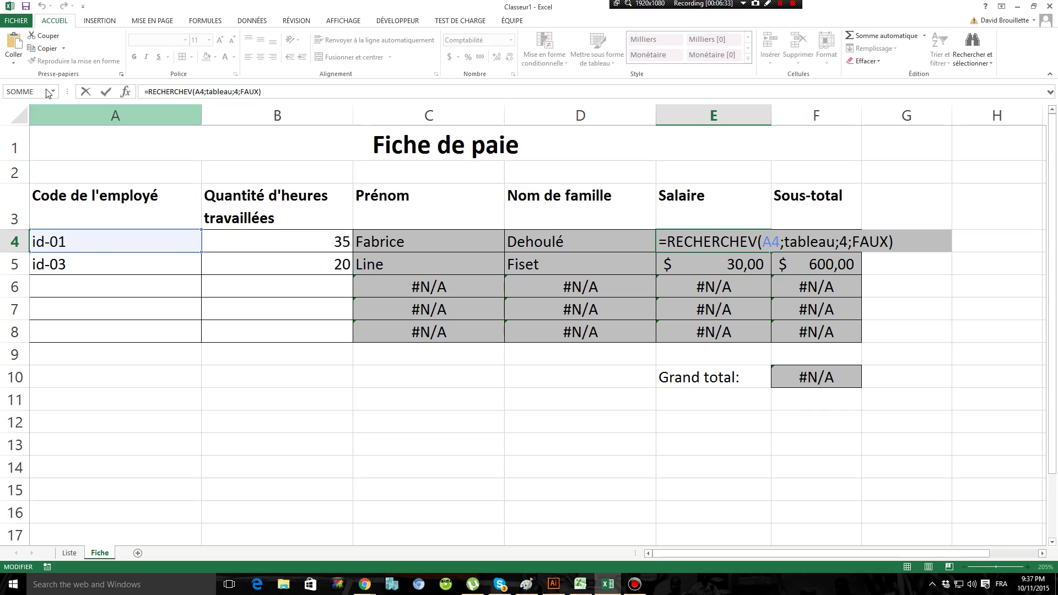
{"action": "left_click", "coordinate": [14, 44]}
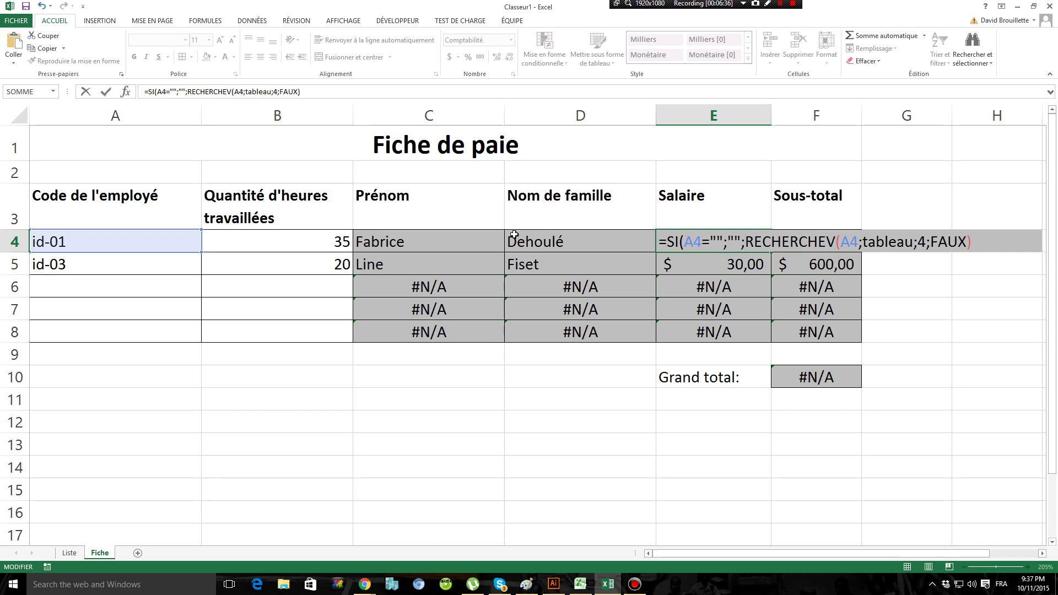
{"action": "left_click", "coordinate": [747, 244]}
{"action": "left_click", "coordinate": [1010, 246]}
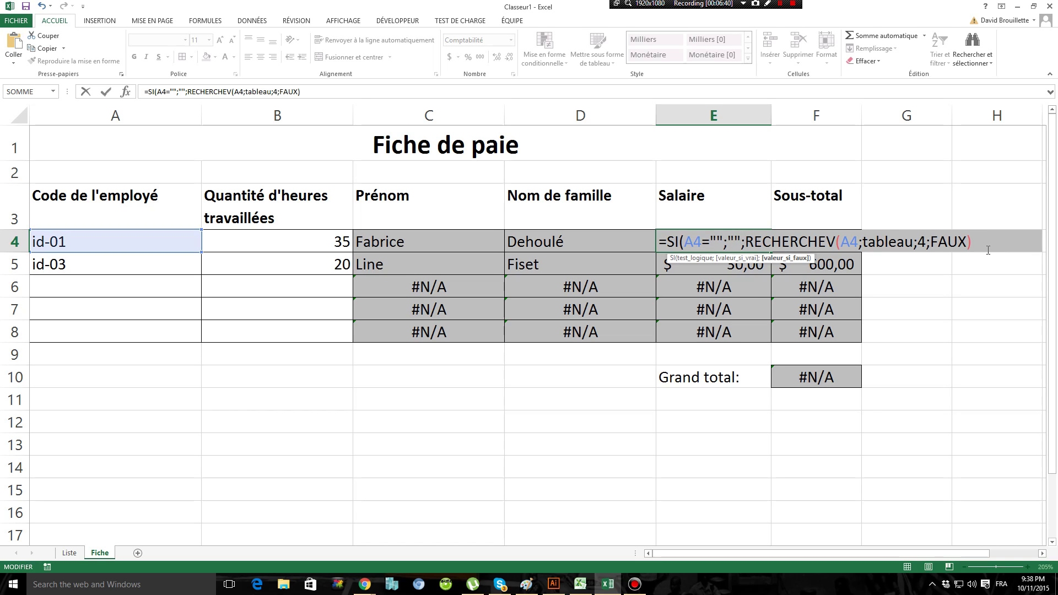
{"action": "type", "text": ")"}
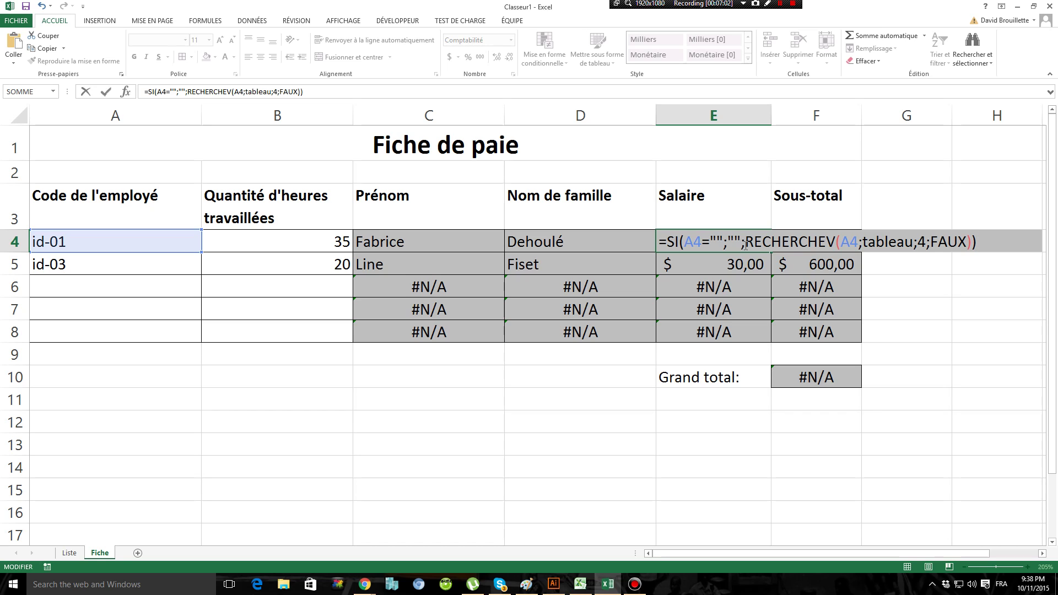
{"action": "key", "text": "Return"}
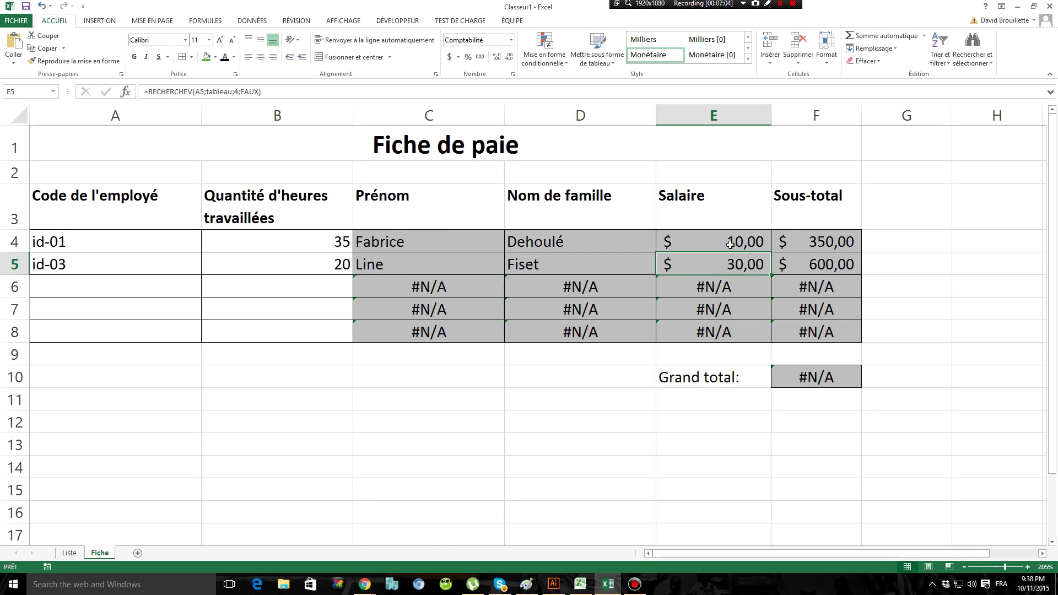
Test the Salaire formula by emptying A4 and re-entering the employee code id-01.
{"action": "left_click", "coordinate": [167, 246]}
{"action": "key", "text": "Delete"}
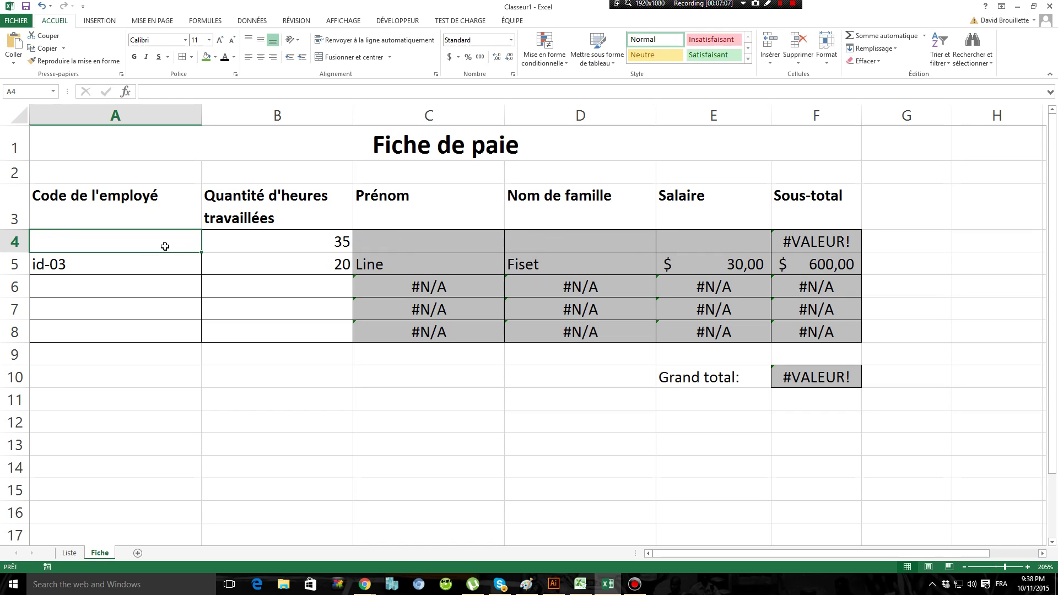
{"action": "type", "text": "id-01"}
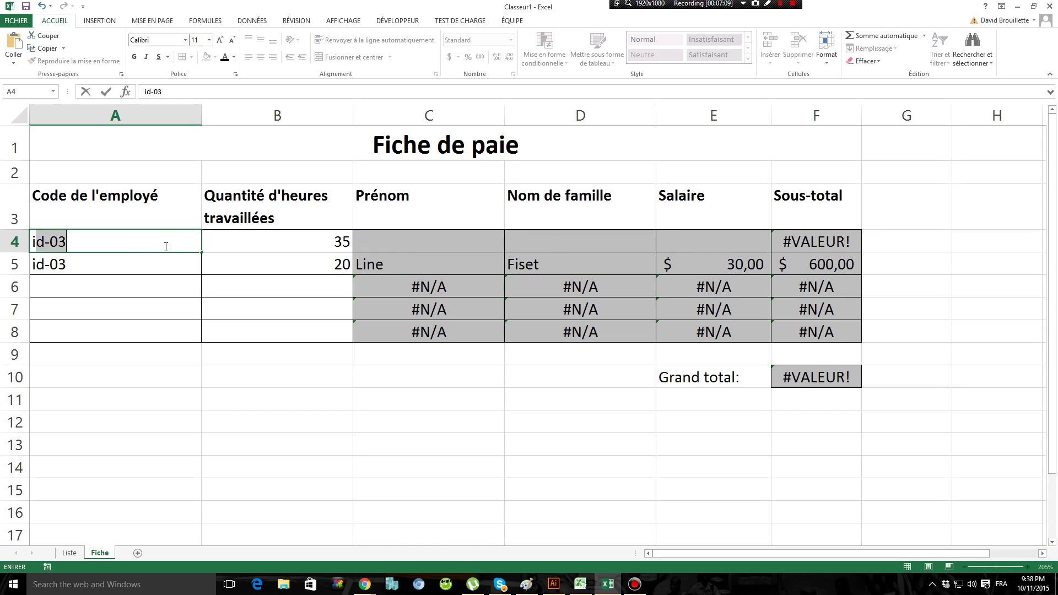
{"action": "key", "text": "Return"}
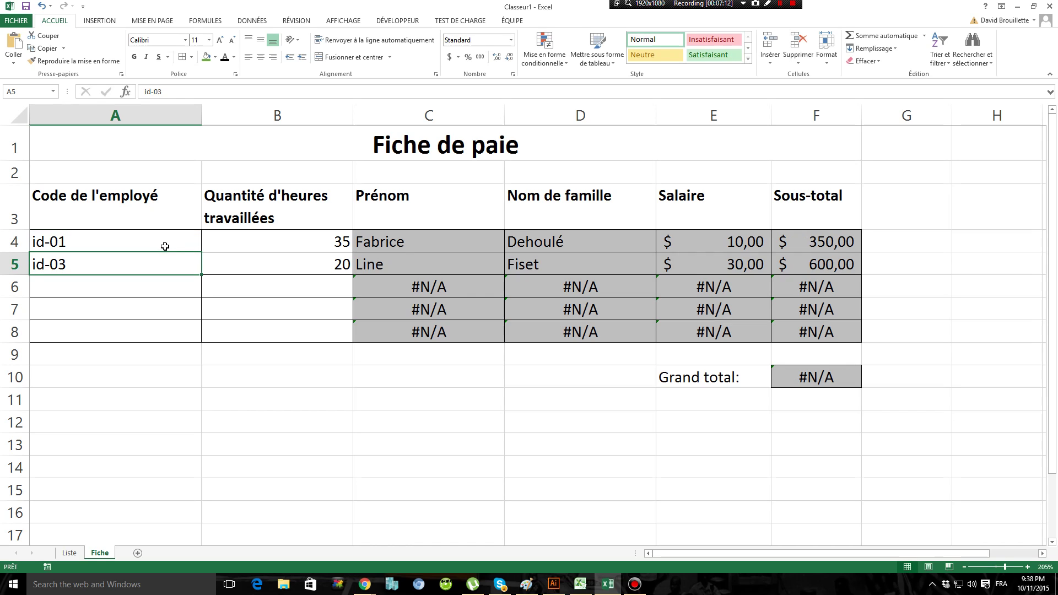
Review the SI formulas in the Prénom, Nom de famille and Salaire cells of row 4.
{"action": "left_click", "coordinate": [464, 233]}
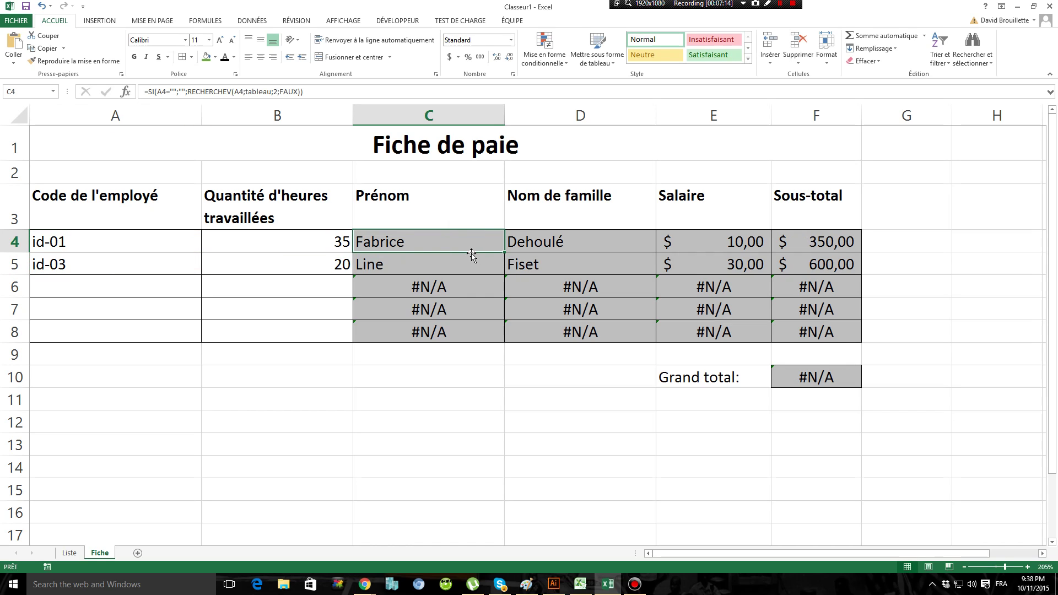
{"action": "left_click", "coordinate": [543, 242]}
{"action": "left_click", "coordinate": [689, 241]}
{"action": "left_click", "coordinate": [597, 239]}
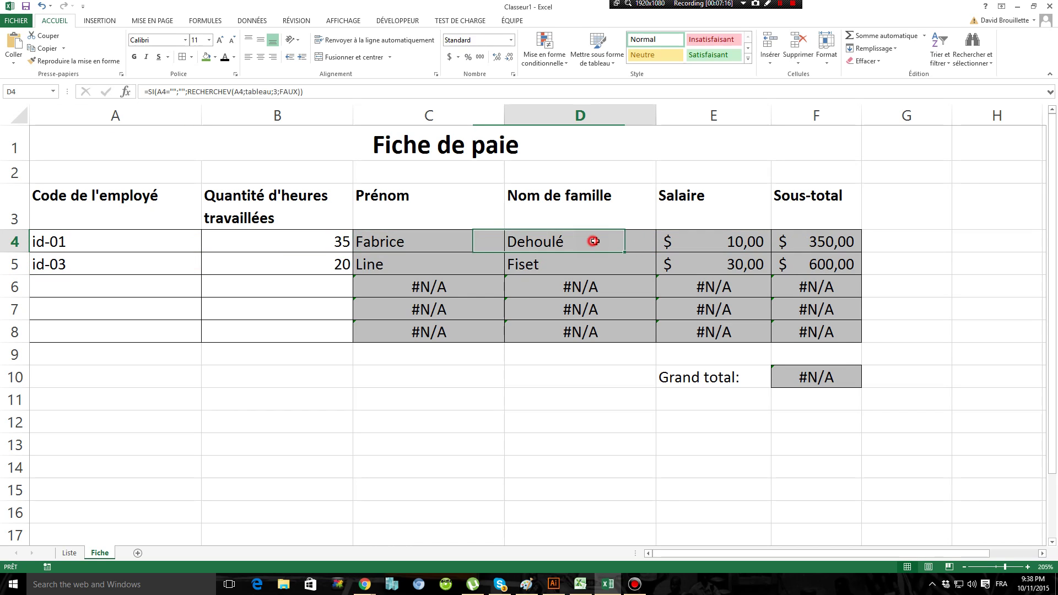
Cut the B4*E4 expression out of the Sous-total formula in F4, leaving only the equals sign.
{"action": "left_click", "coordinate": [685, 239]}
{"action": "left_click", "coordinate": [823, 239]}
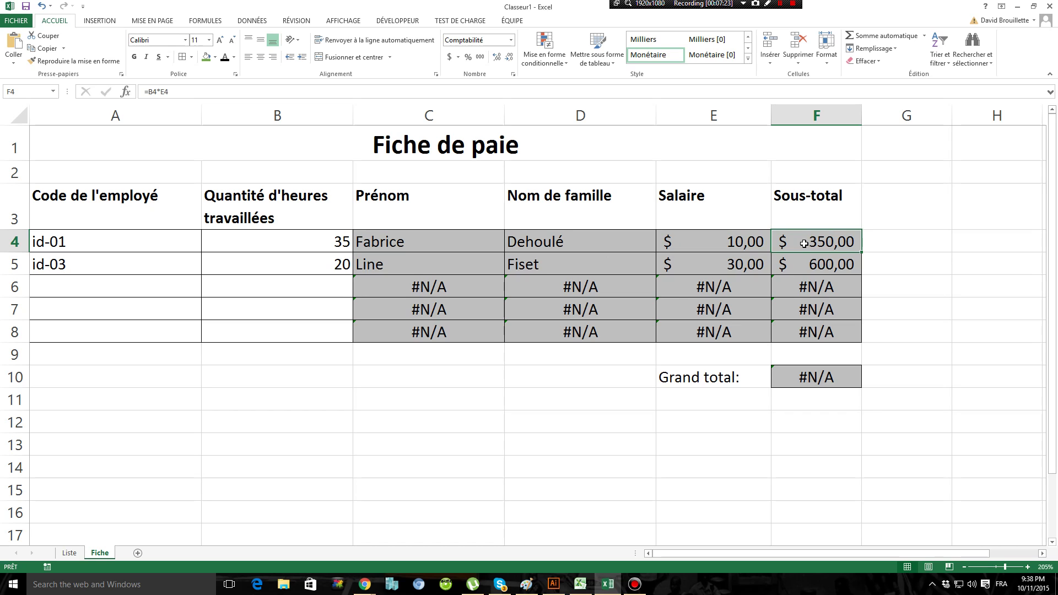
{"action": "double_click", "coordinate": [804, 243]}
{"action": "left_click_drag", "start_coordinate": [782, 241], "coordinate": [839, 240]}
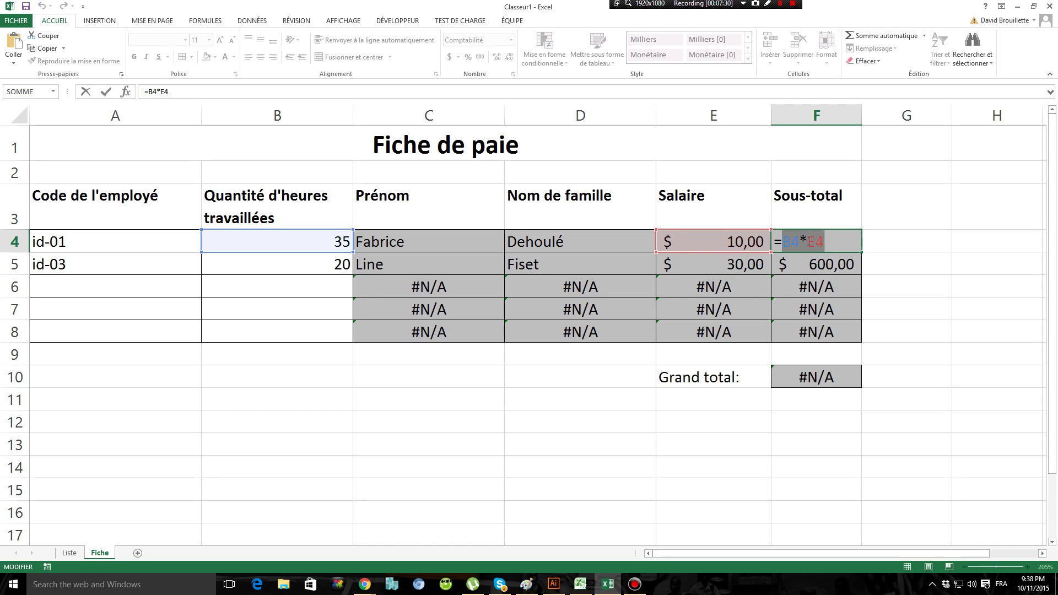
{"action": "left_click", "coordinate": [42, 36]}
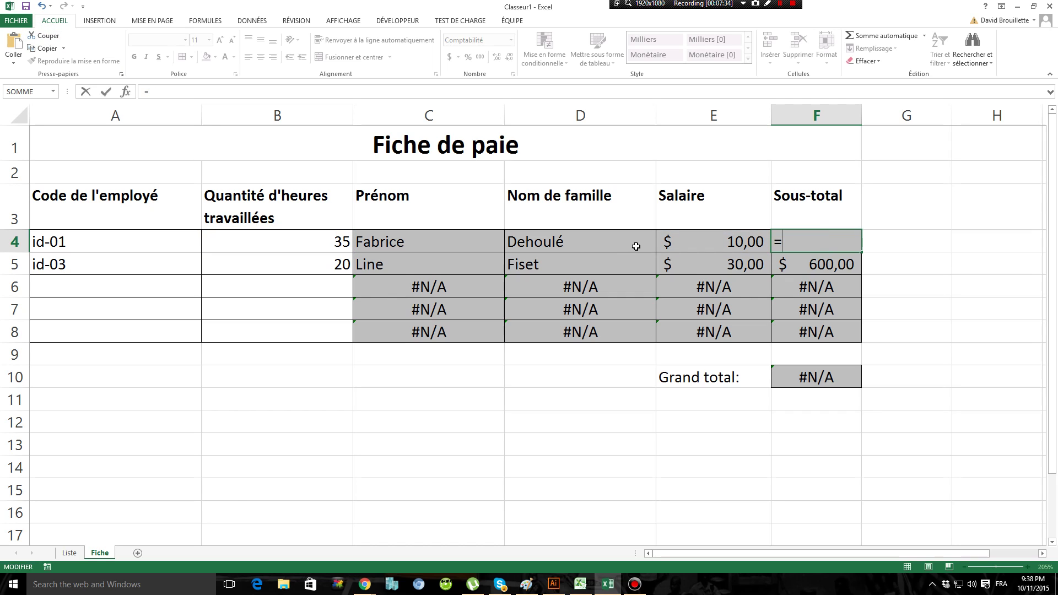
Build an SI function in F4 with test A4="", value if true "" and value if false B4*E4.
{"action": "type", "text": "si("}
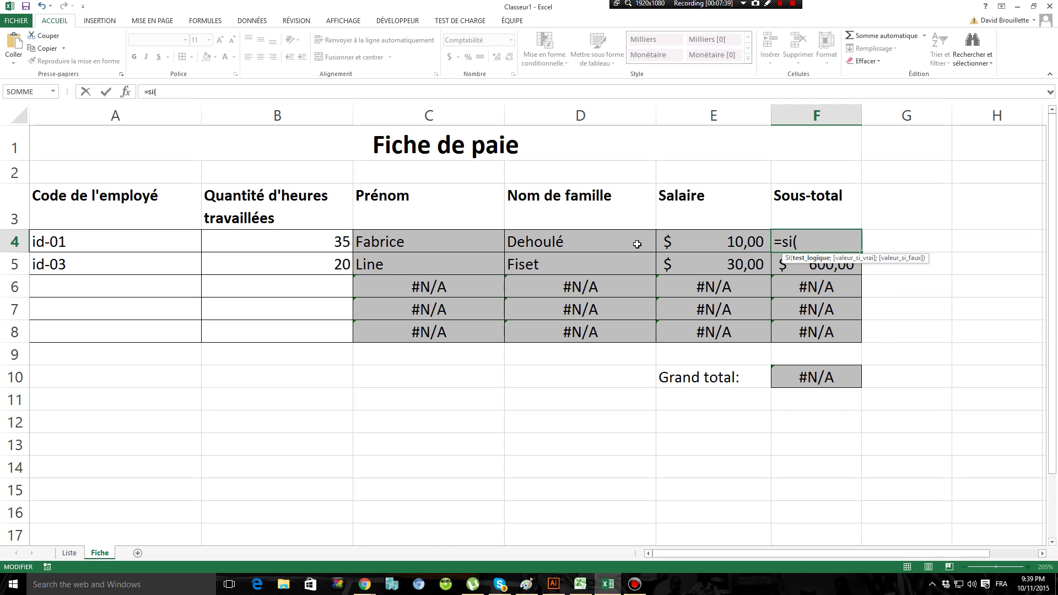
{"action": "left_click", "coordinate": [120, 95]}
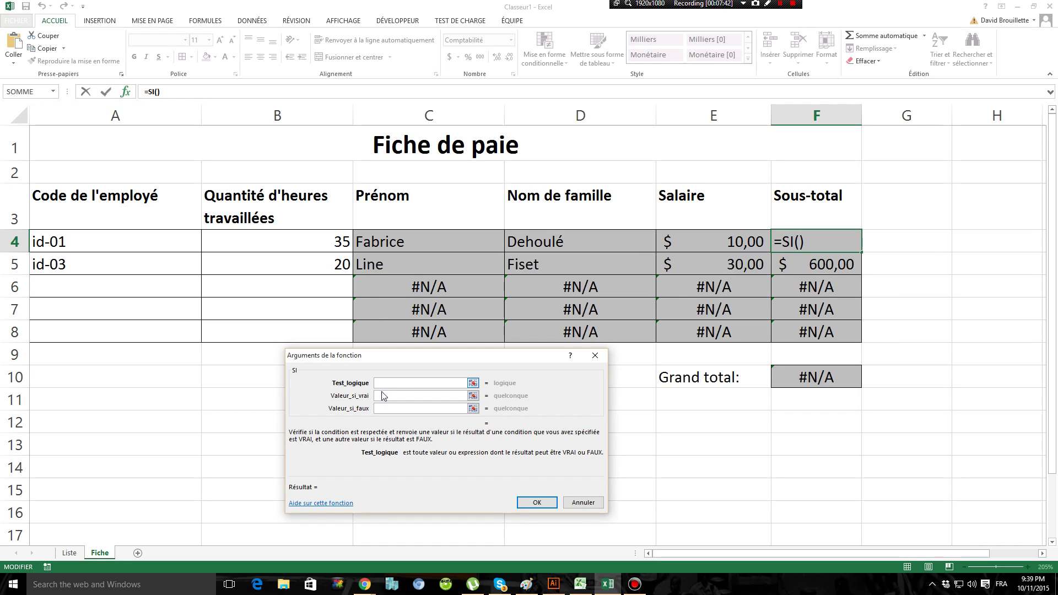
{"action": "left_click", "coordinate": [96, 243]}
{"action": "type", "text": "=@"}
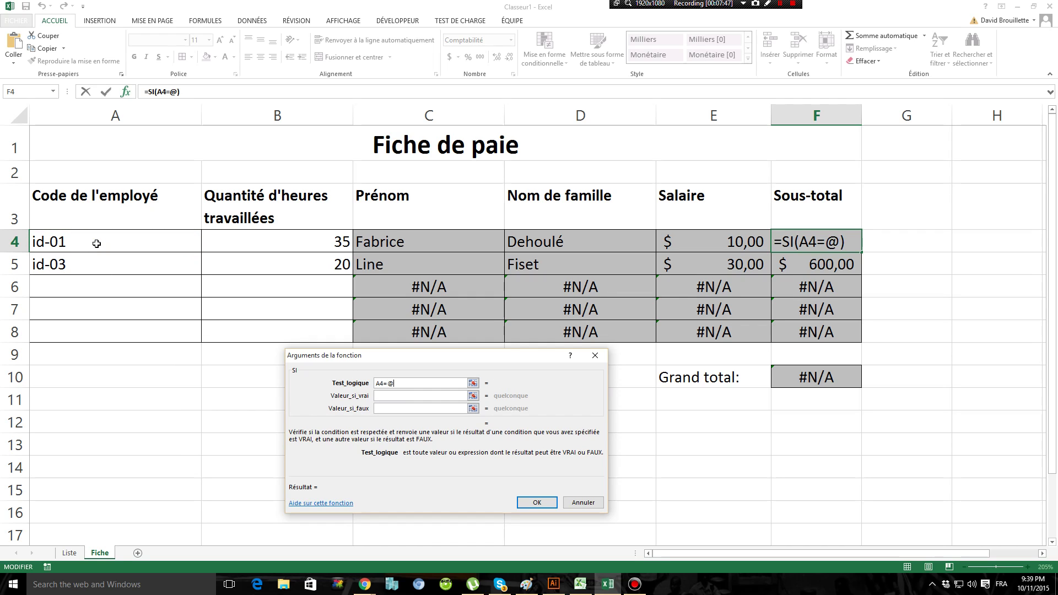
{"action": "key", "text": "BackSpace"}
{"action": "type", "text": "\"\""}
{"action": "left_click", "coordinate": [387, 396]}
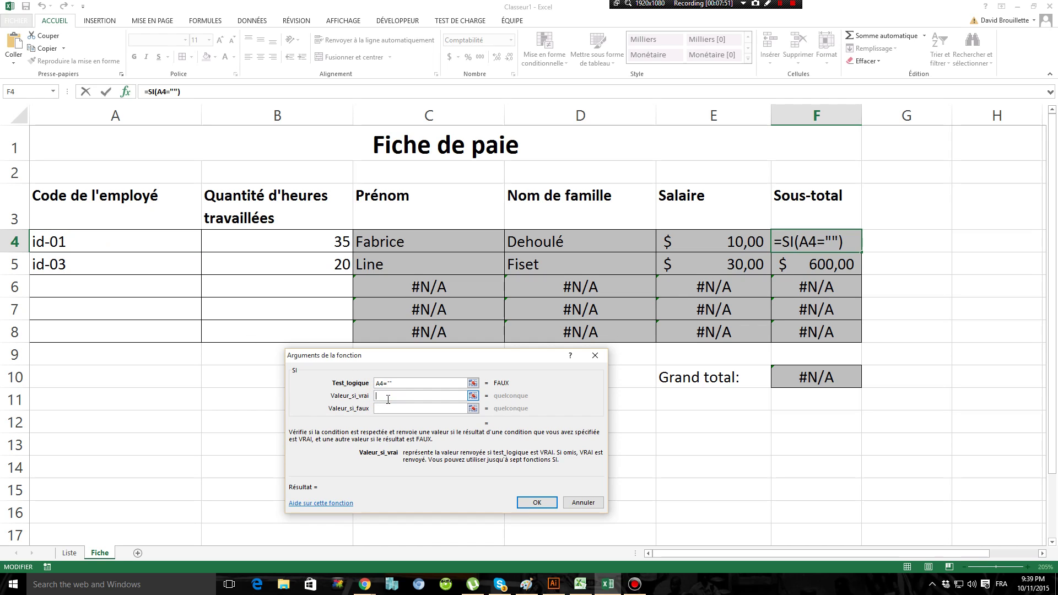
{"action": "type", "text": "\"\""}
{"action": "left_click", "coordinate": [394, 408]}
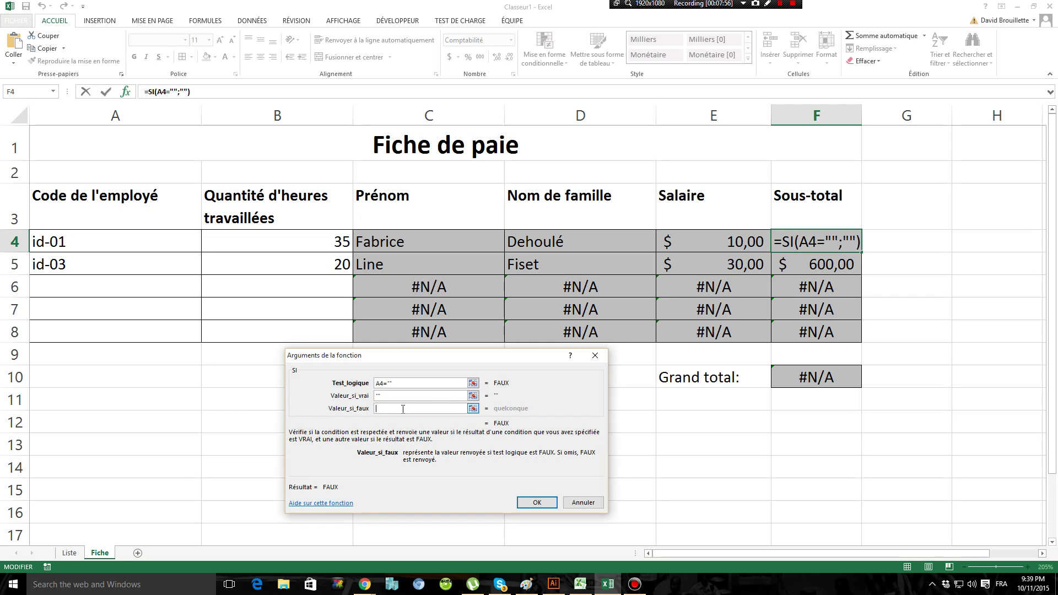
{"action": "type", "text": "B4*E4"}
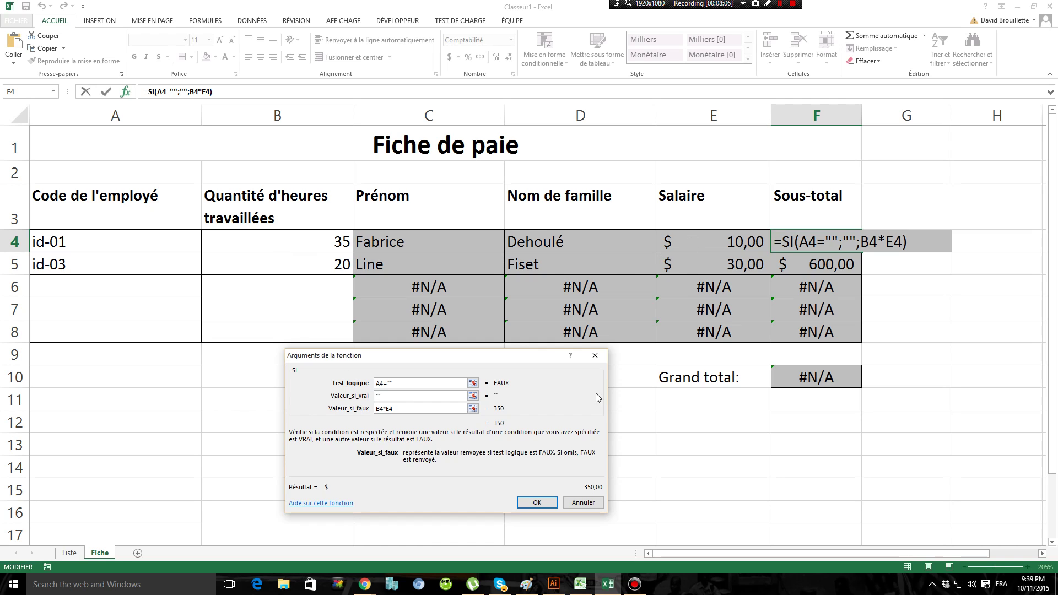
{"action": "left_click", "coordinate": [538, 502]}
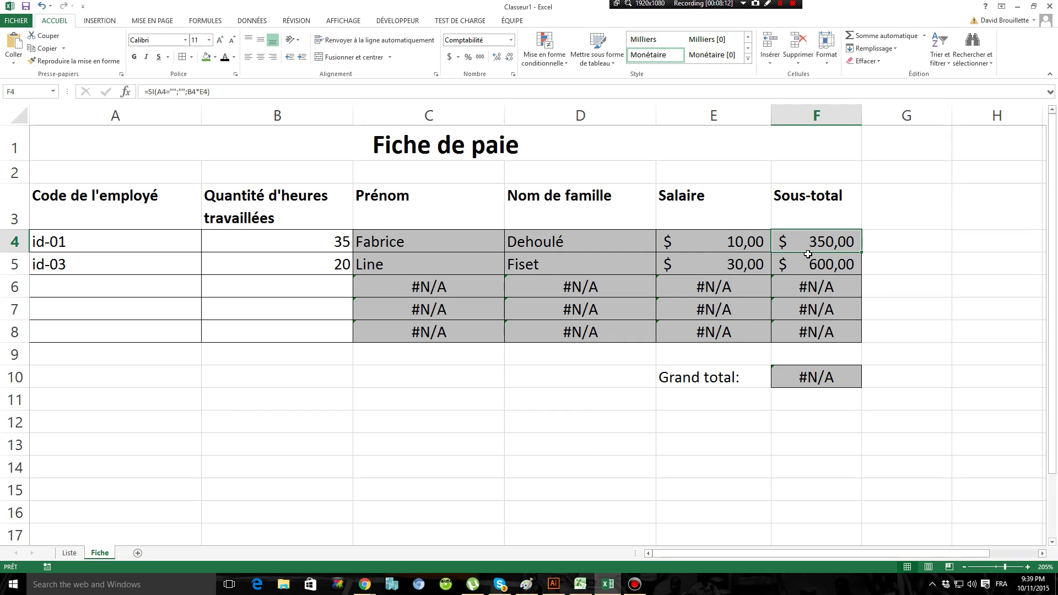
Test the Sous-total formula by clearing the employee code in A4, and undo the deletion.
{"action": "left_click", "coordinate": [145, 246]}
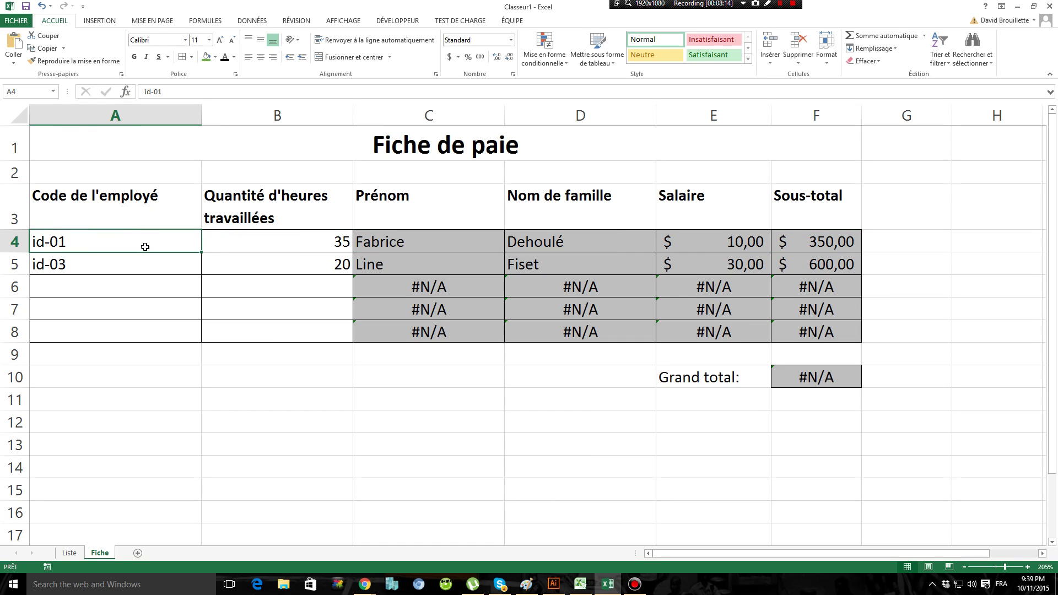
{"action": "key", "text": "Delete"}
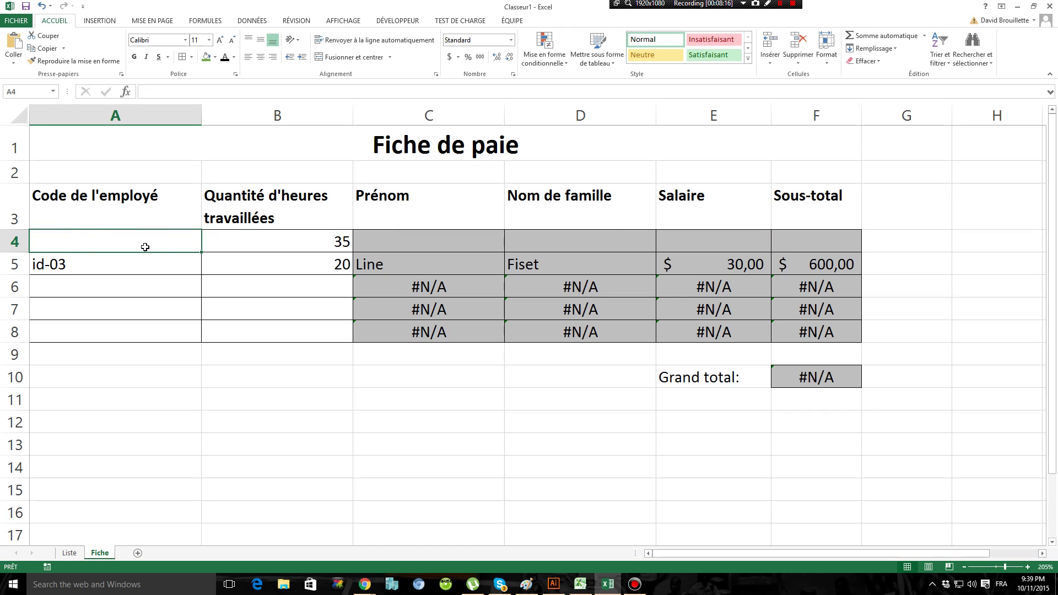
{"action": "key", "text": "ctrl+z"}
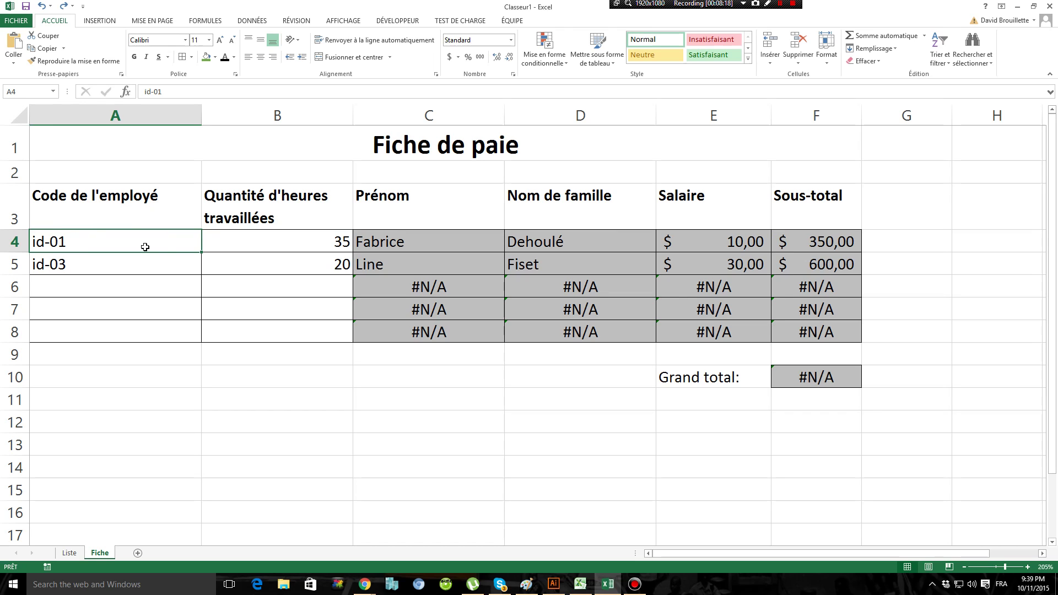
Fill the Prénom formula from C4 and the Nom de famille formula from D4 down to row 8.
{"action": "left_click", "coordinate": [461, 234]}
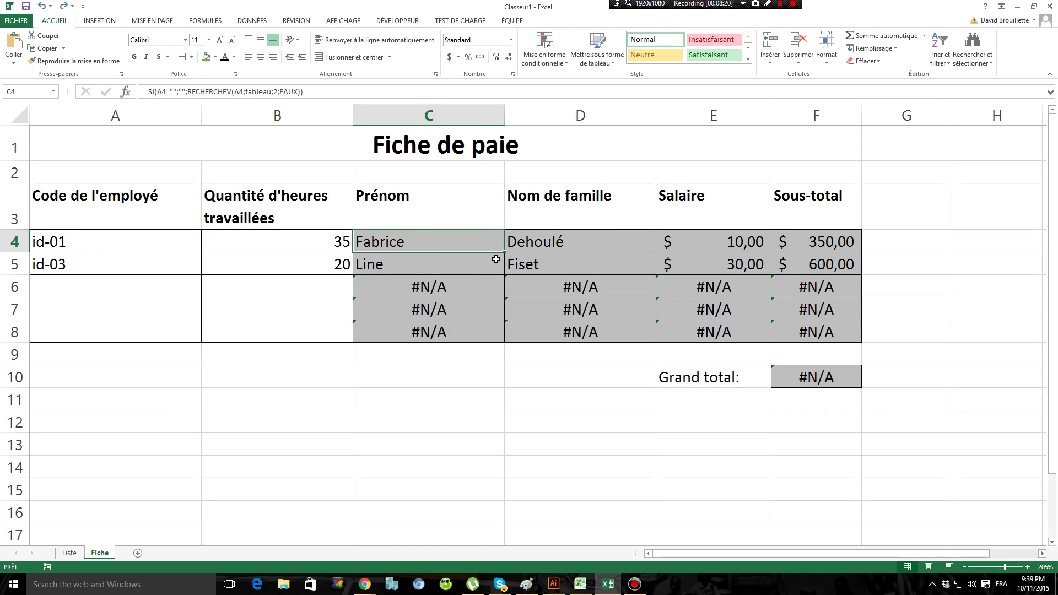
{"action": "left_click", "coordinate": [503, 254]}
{"action": "left_click_drag", "start_coordinate": [504, 254], "coordinate": [495, 342]}
{"action": "left_click", "coordinate": [626, 236]}
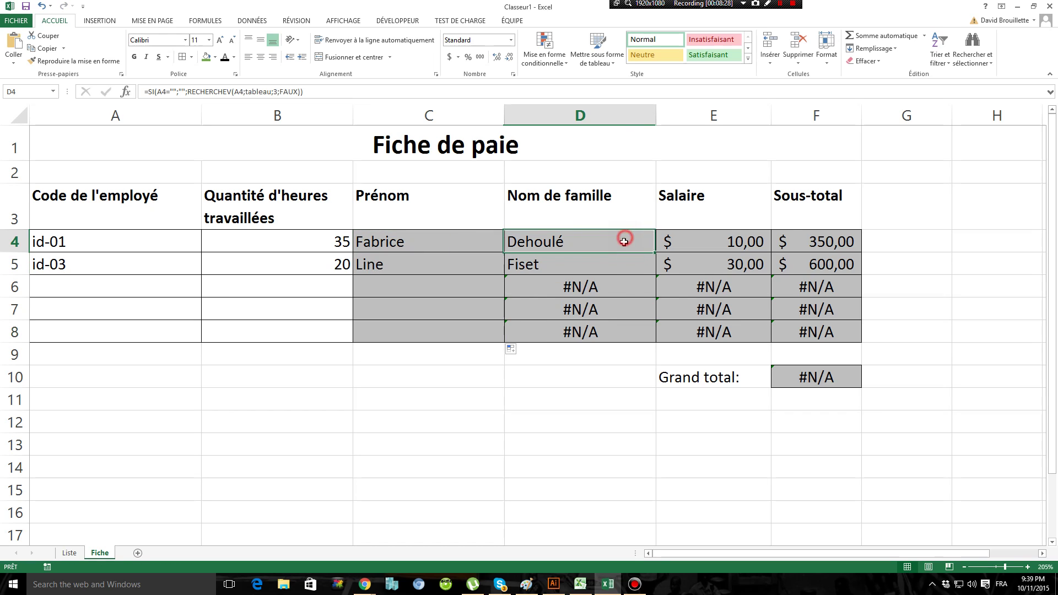
{"action": "left_click_drag", "start_coordinate": [655, 253], "coordinate": [655, 340]}
Fill the Salaire formula from E4 and the Sous-total formula from F4 down to row 8.
{"action": "left_click", "coordinate": [739, 247]}
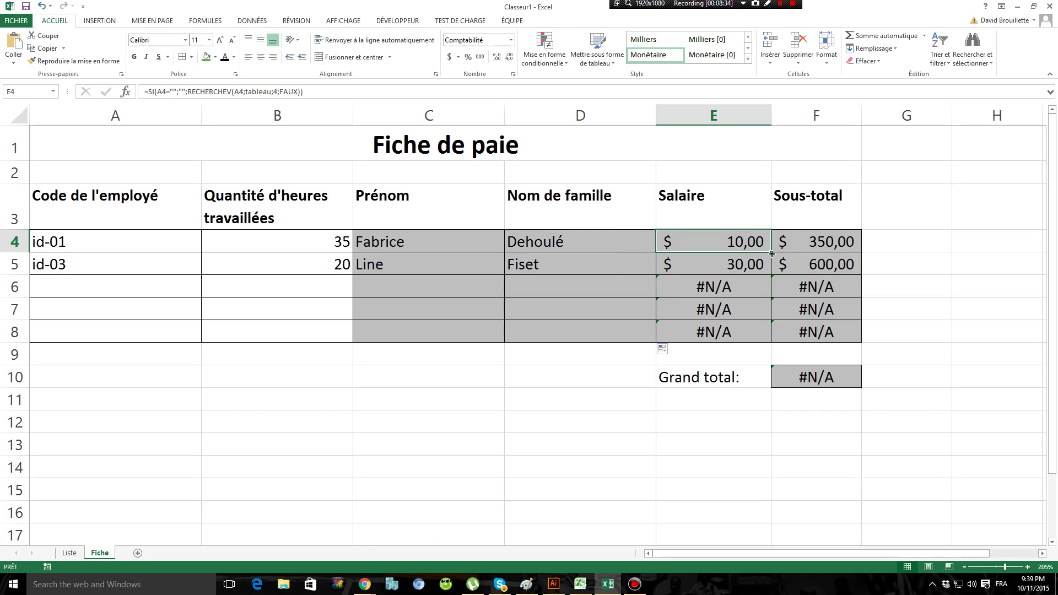
{"action": "left_click_drag", "start_coordinate": [770, 251], "coordinate": [771, 345]}
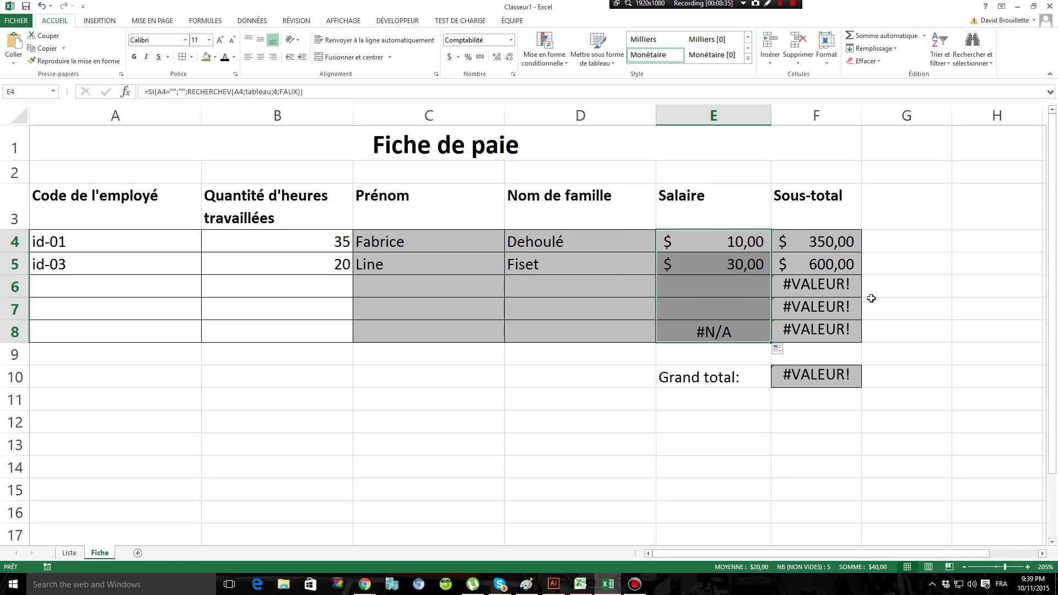
{"action": "left_click", "coordinate": [846, 238]}
{"action": "left_click_drag", "start_coordinate": [861, 251], "coordinate": [856, 342]}
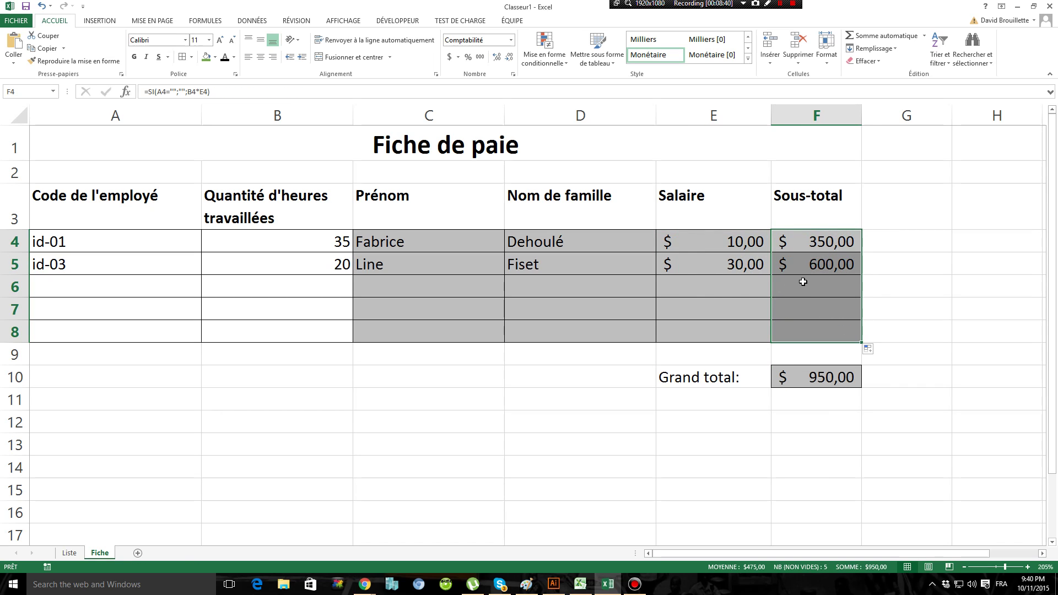
Enter the employee code id-02 in A8 and 1 hour worked in B8.
{"action": "left_click", "coordinate": [764, 306]}
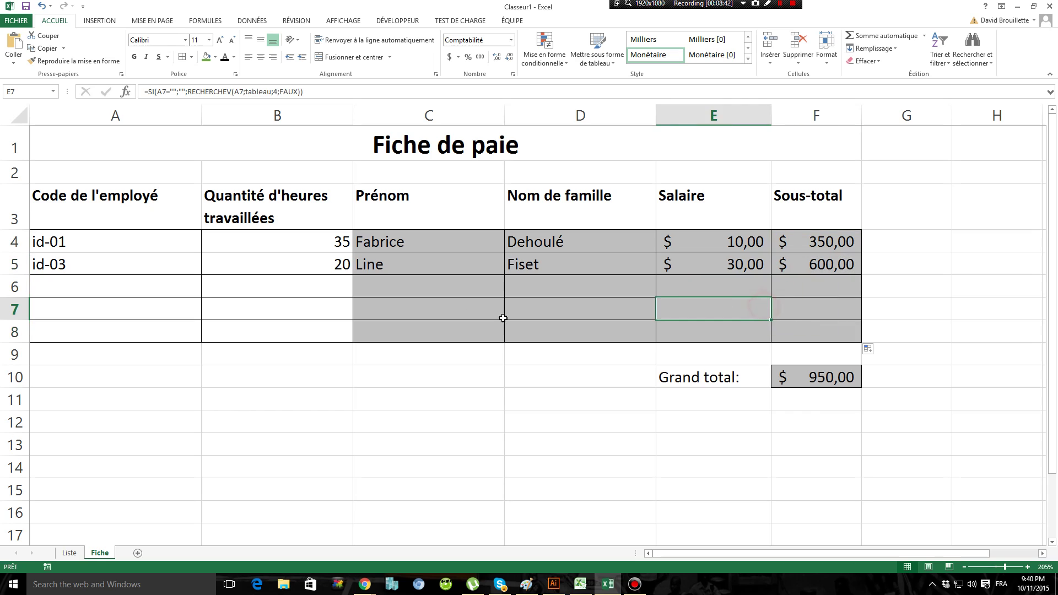
{"action": "left_click", "coordinate": [131, 281]}
{"action": "left_click", "coordinate": [85, 329]}
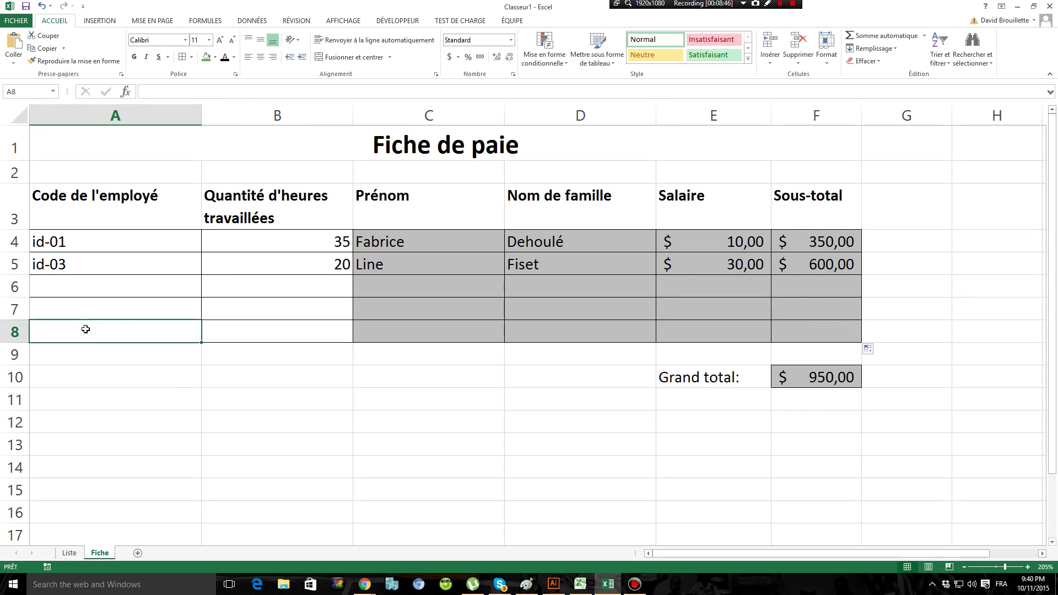
{"action": "type", "text": "id-91"}
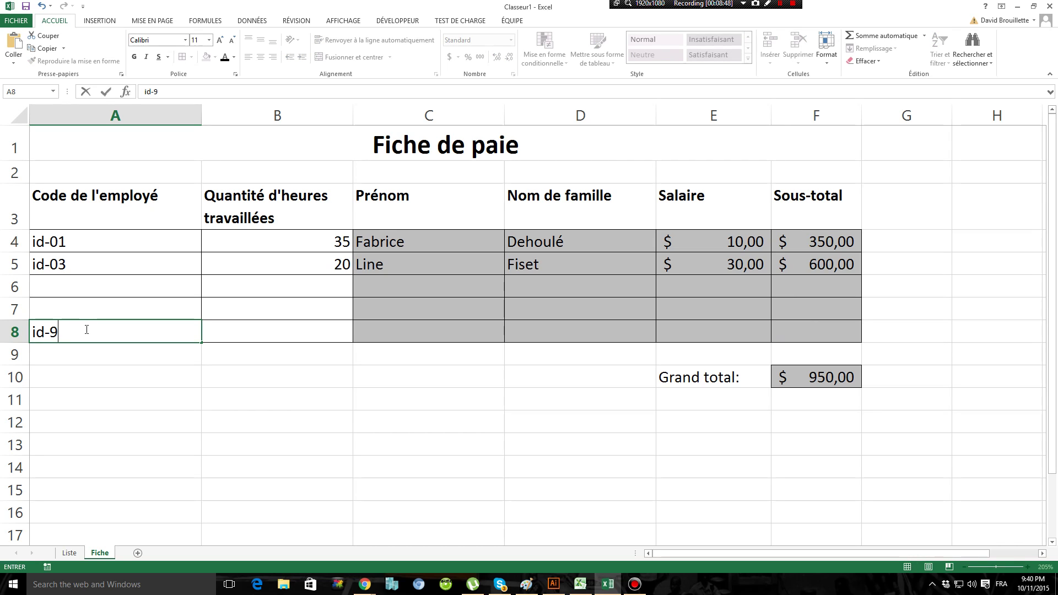
{"action": "key", "text": "BackSpace"}
{"action": "key", "text": "BackSpace"}
{"action": "type", "text": "01"}
{"action": "key", "text": "BackSpace"}
{"action": "type", "text": "2"}
{"action": "left_click", "coordinate": [246, 339]}
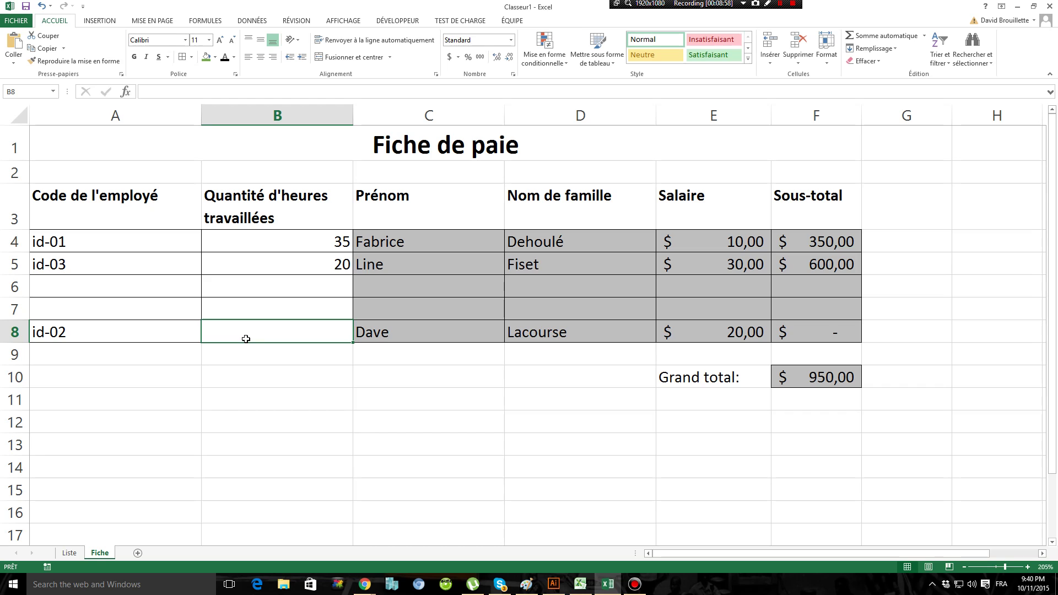
{"action": "type", "text": "1"}
{"action": "key", "text": "Return"}
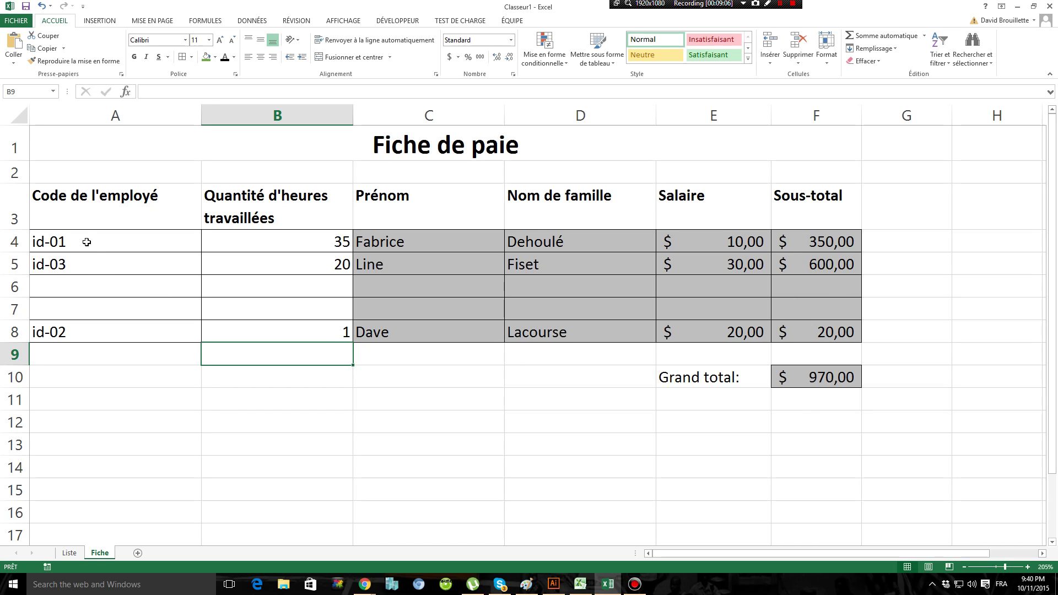
Review the payslip table and examine the empty-text arguments and nested RECHERCHEV in the Prénom formula in C4.
{"action": "left_click_drag", "start_coordinate": [87, 242], "coordinate": [816, 331]}
{"action": "left_click", "coordinate": [775, 361]}
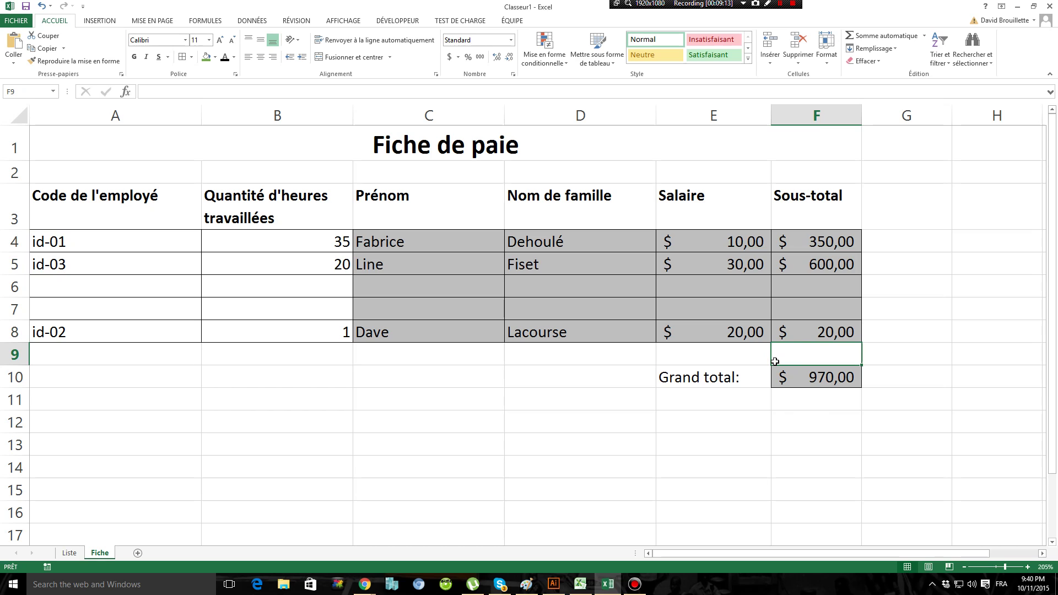
{"action": "left_click", "coordinate": [439, 237]}
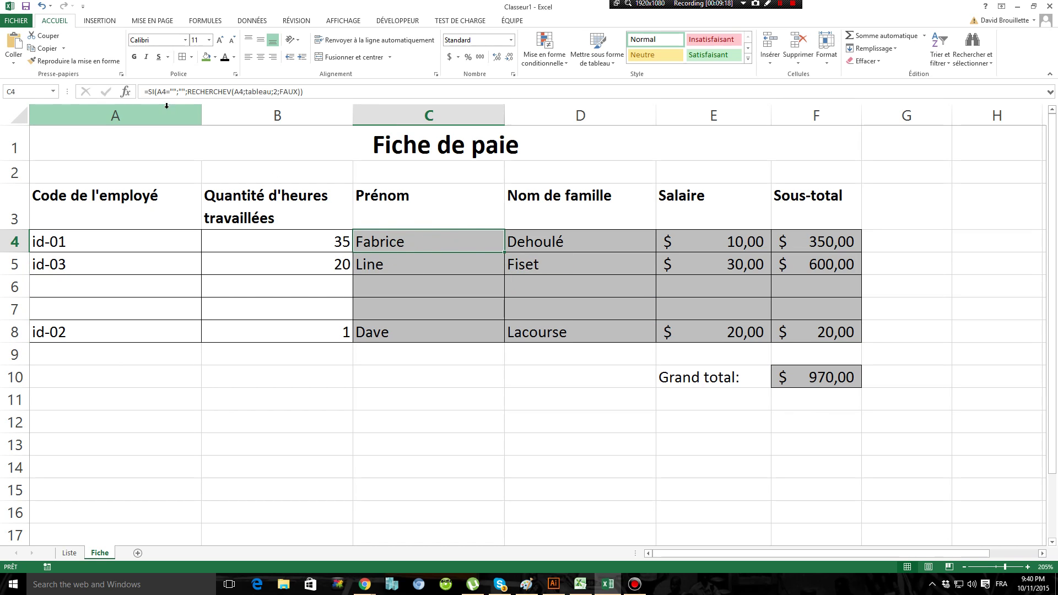
{"action": "double_click", "coordinate": [416, 242]}
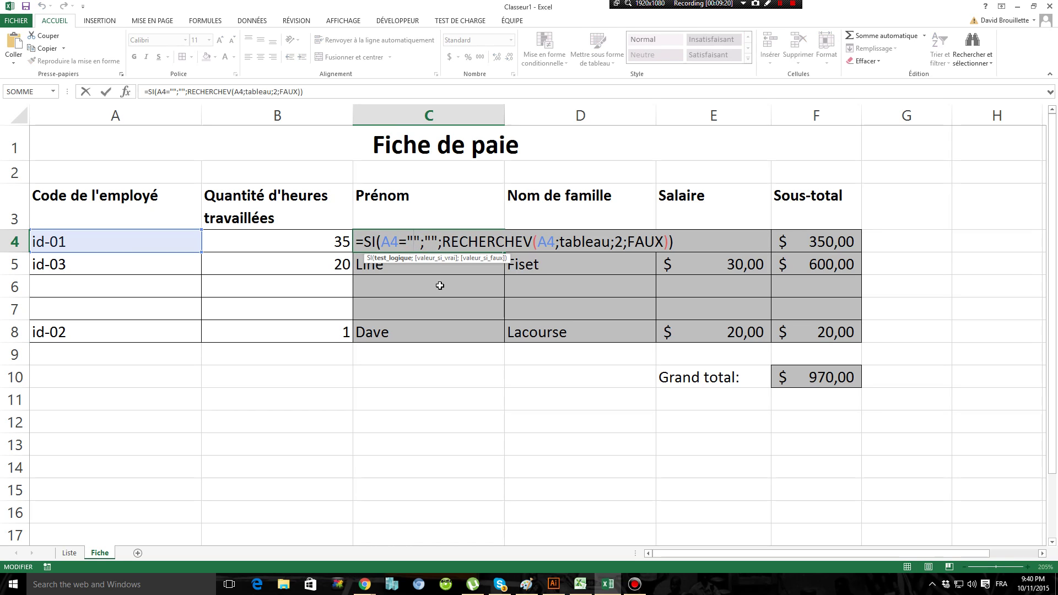
{"action": "left_click_drag", "start_coordinate": [407, 238], "coordinate": [420, 242]}
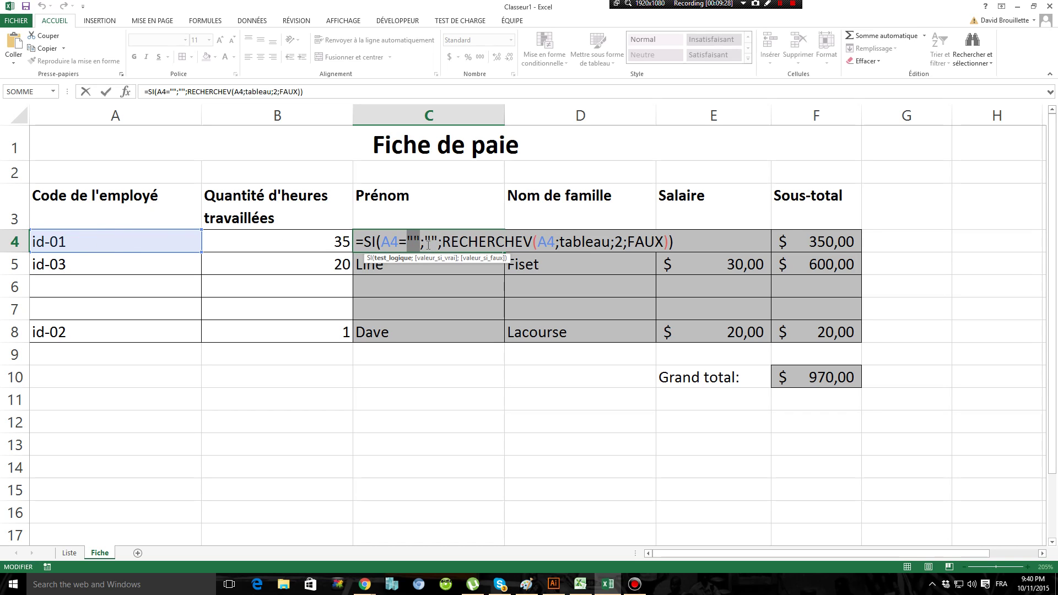
{"action": "left_click_drag", "start_coordinate": [425, 242], "coordinate": [664, 307]}
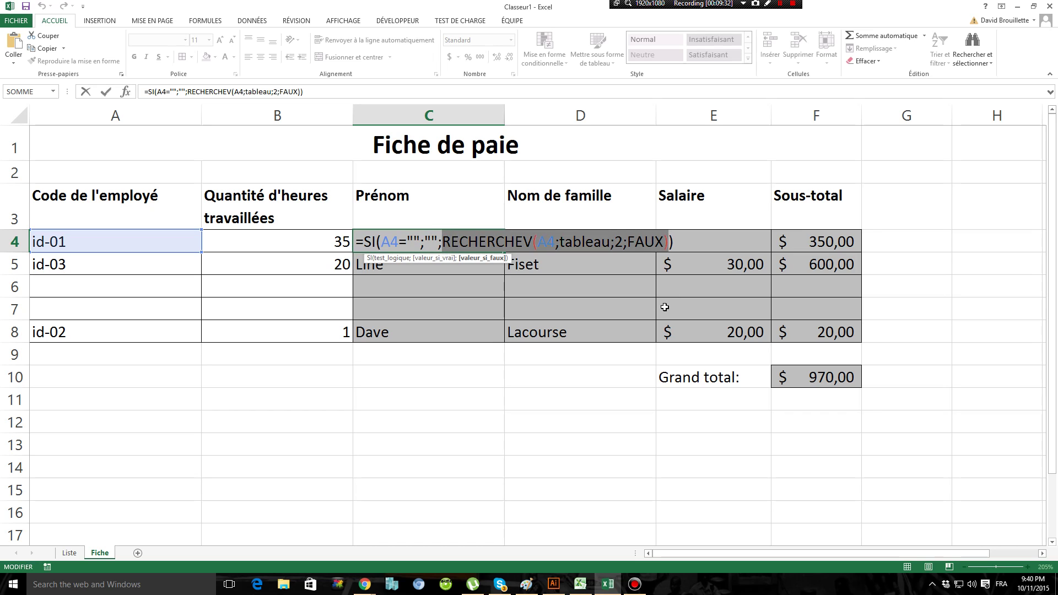